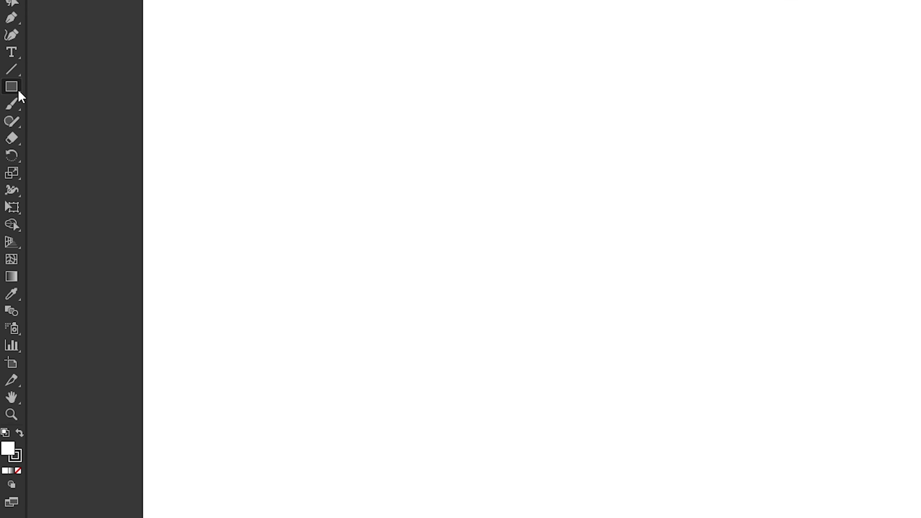
Choose the Ellipse tool from the shape tools and set the fill to None
click(13, 131)
click(48, 124)
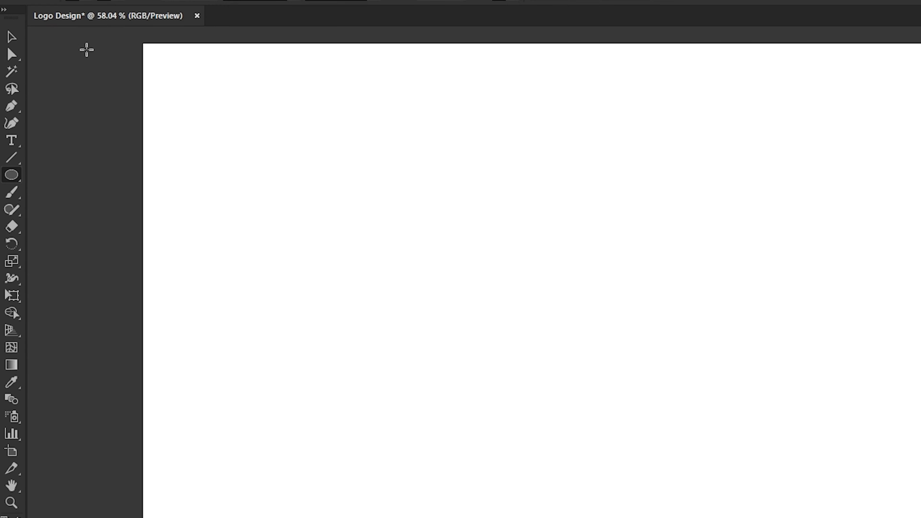
click(85, 33)
click(15, 35)
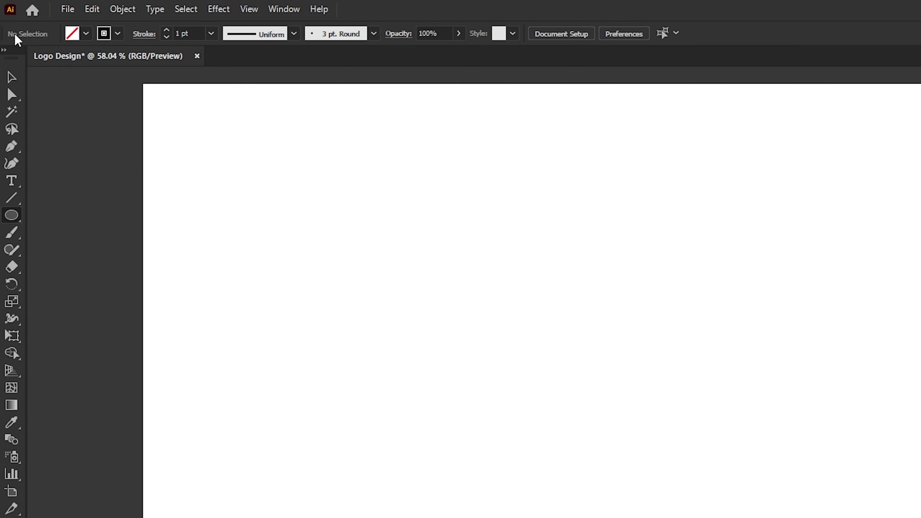
Create a 220 × 220 px circle on the artboard
click(458, 251)
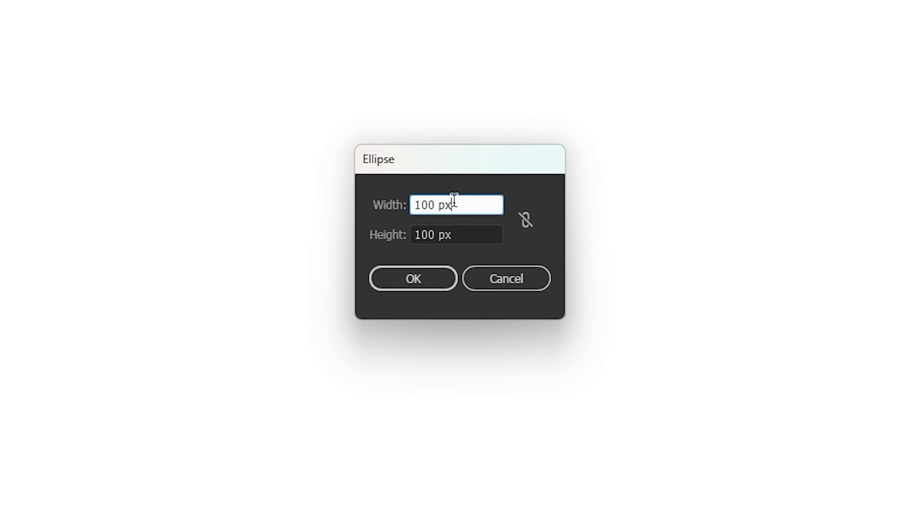
text(220)
key(Tab)
text(220)
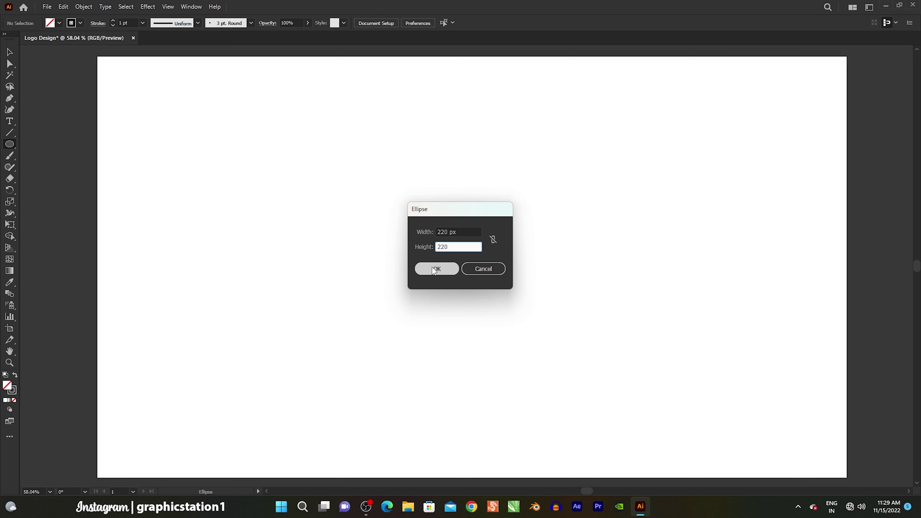
click(435, 269)
Create a second 45 × 45 px circle, then return to the Selection tool
click(408, 224)
text(45)
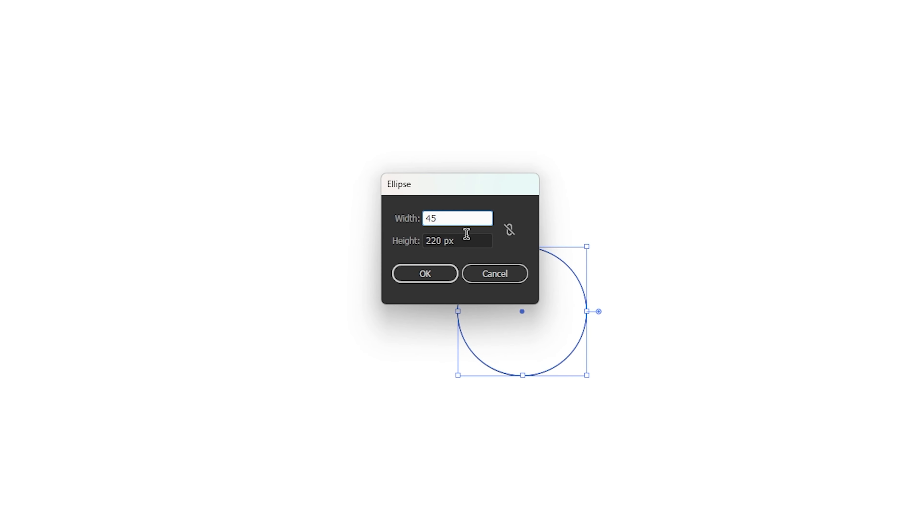
key(Tab)
click(426, 276)
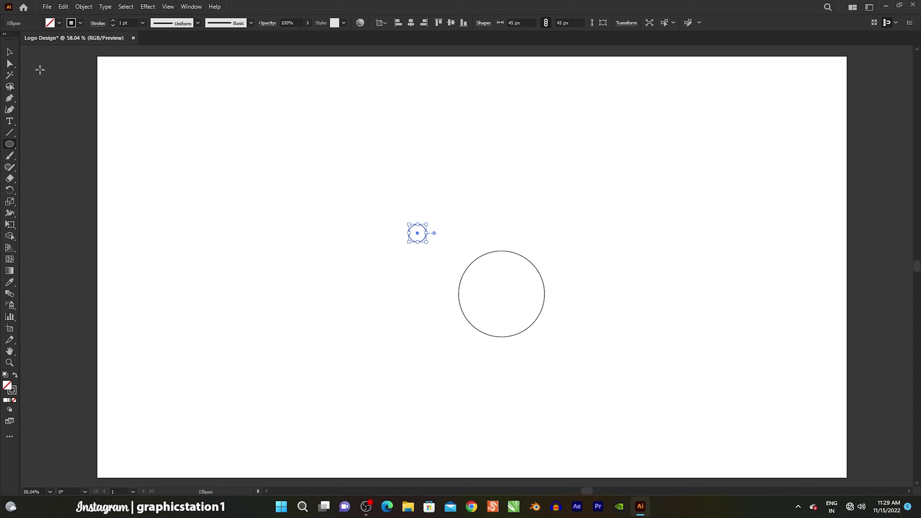
click(12, 55)
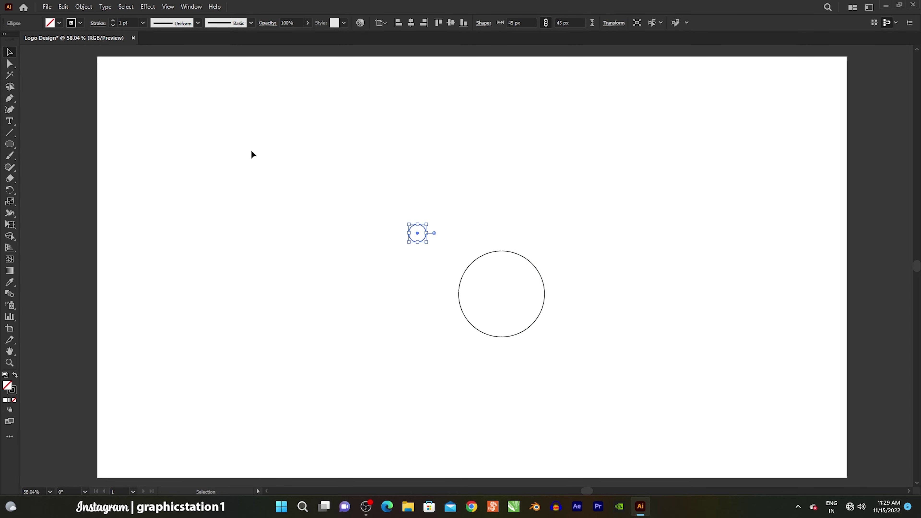
Centre the 45 px circle on the 220 px circle horizontally and vertically, aligned to selection
drag(344, 185, 566, 363)
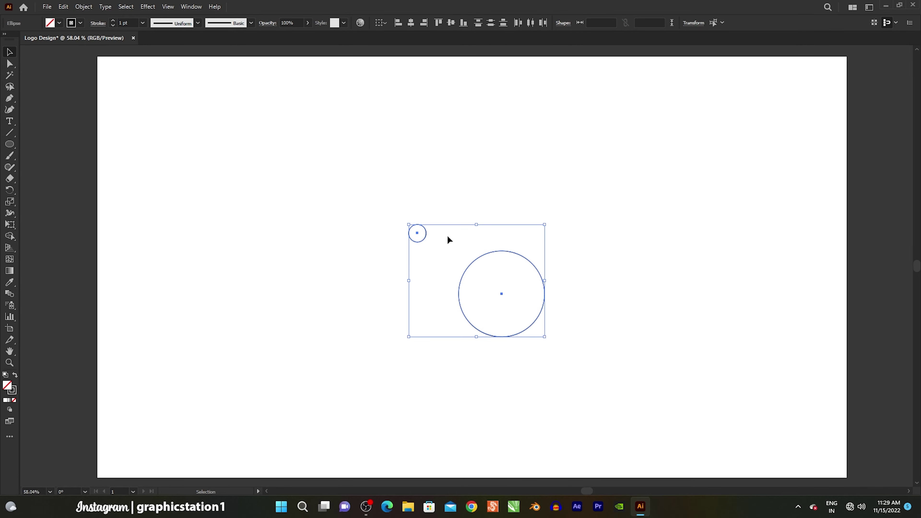
click(191, 7)
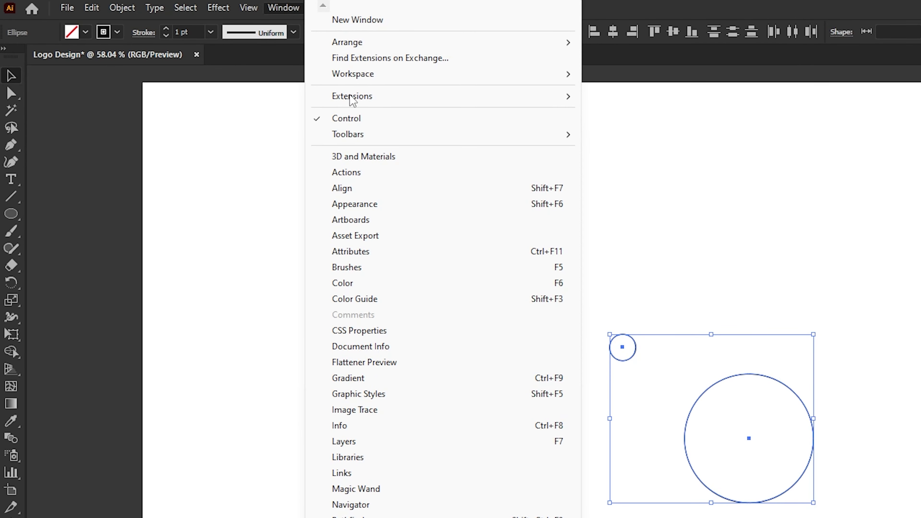
click(385, 191)
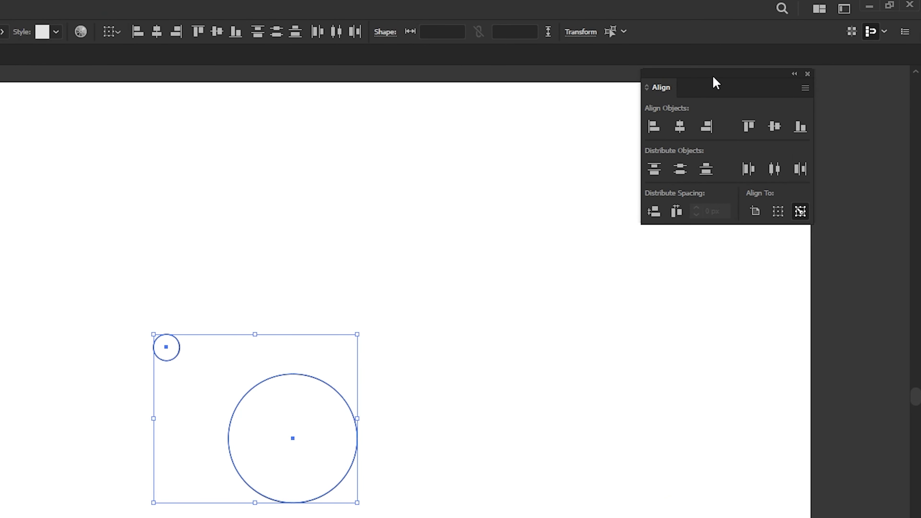
drag(714, 81, 608, 281)
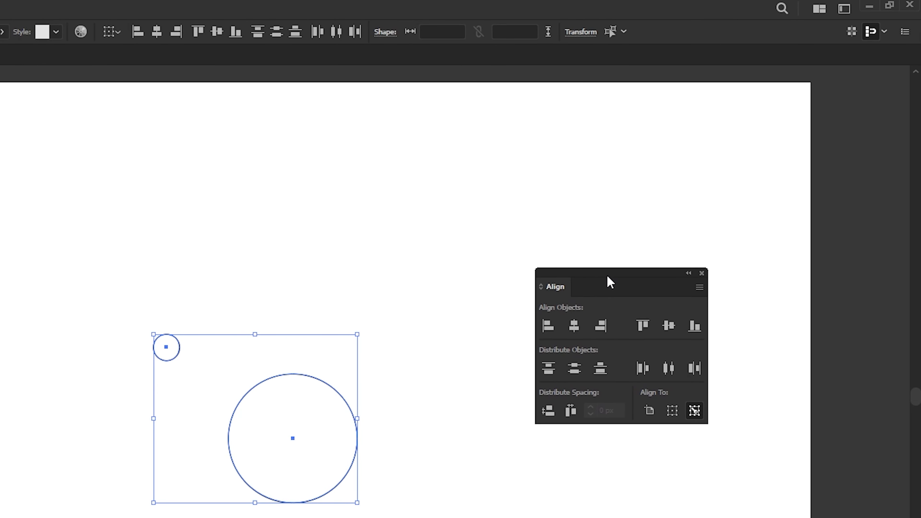
click(672, 412)
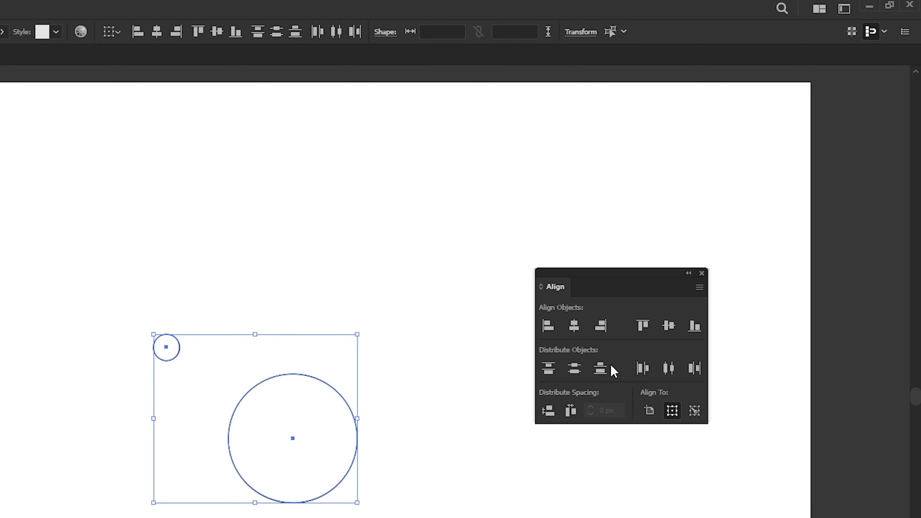
click(574, 331)
click(667, 319)
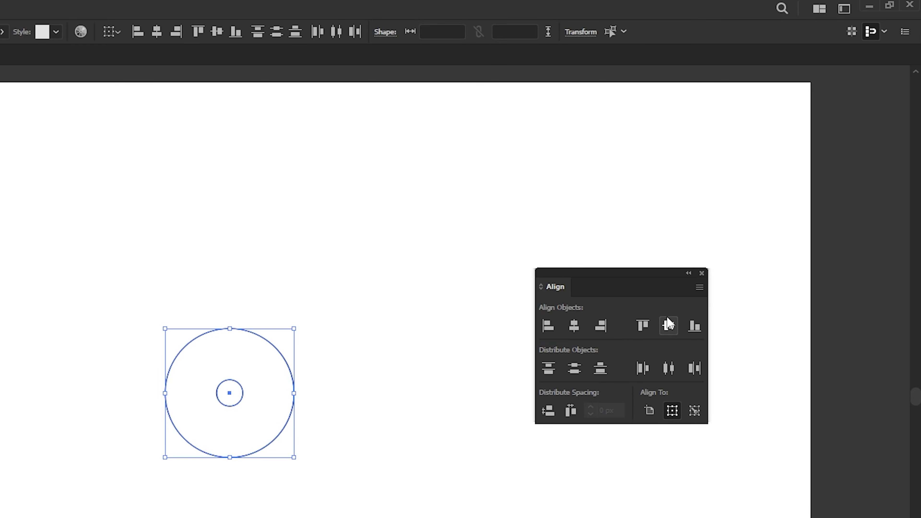
drag(645, 279, 794, 64)
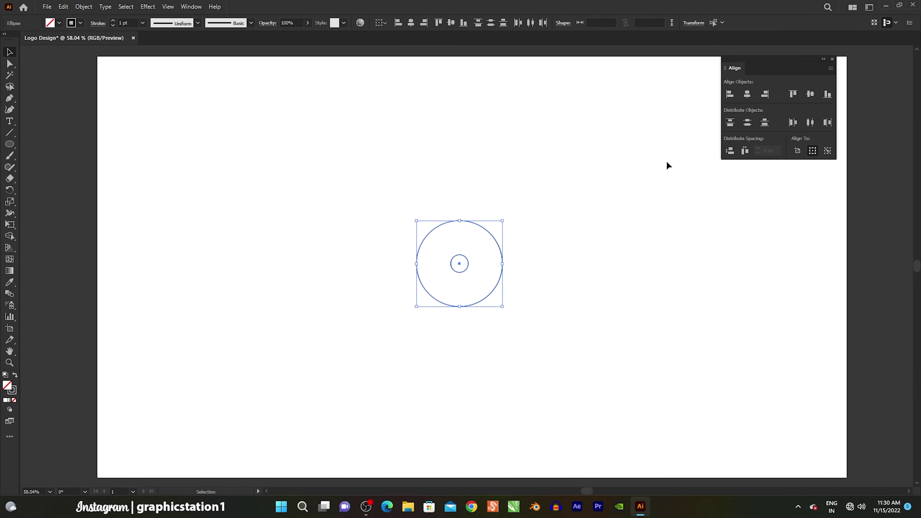
click(668, 165)
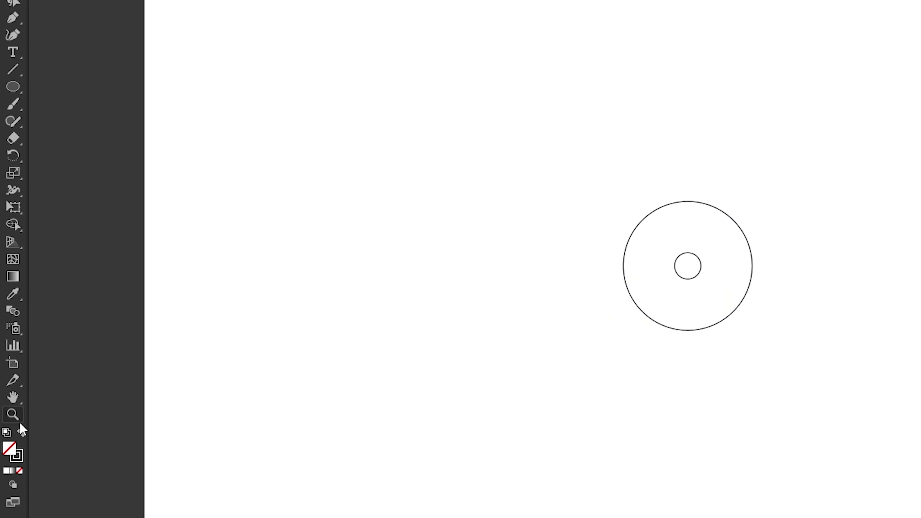
Copy the concentric circle pair and place the pasted copy 284 px to the right
drag(449, 255, 609, 357)
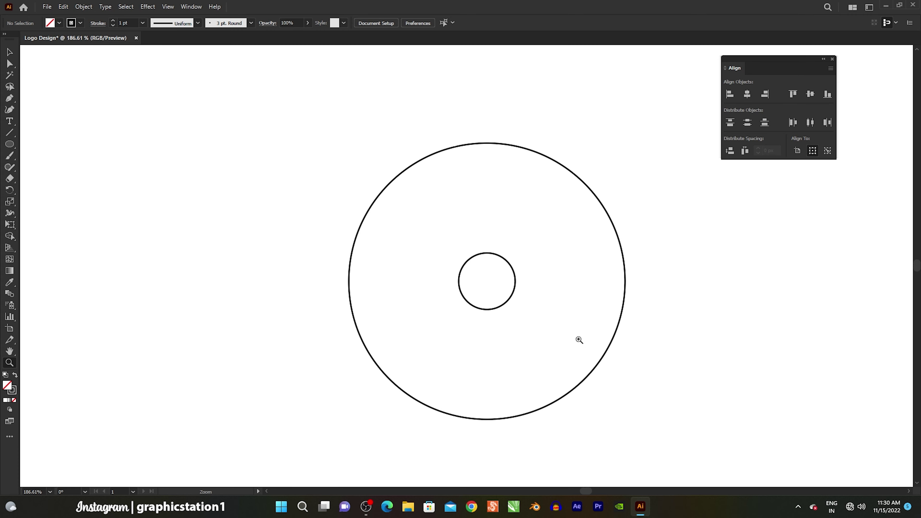
drag(568, 323, 393, 322)
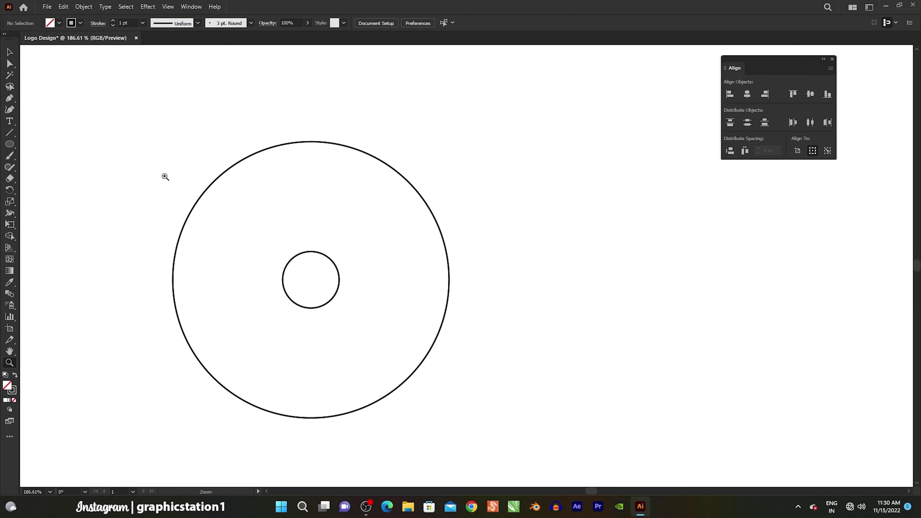
drag(204, 103, 377, 418)
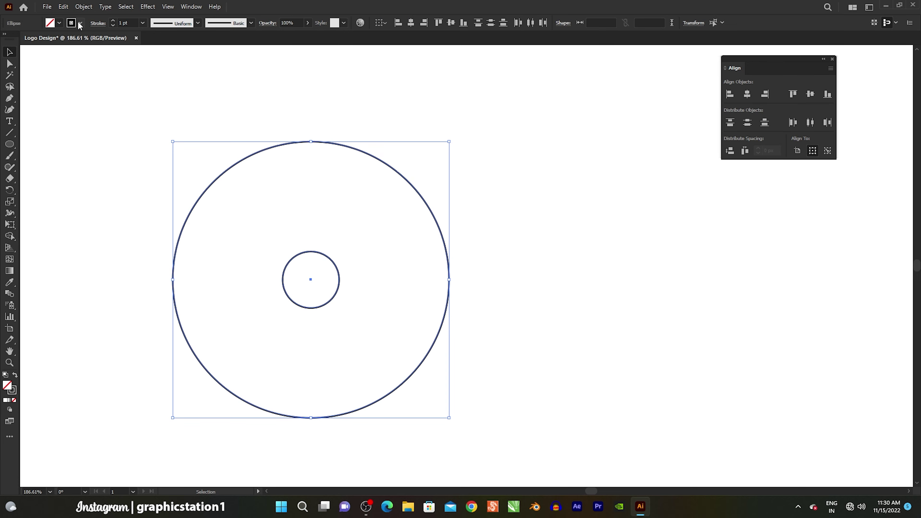
click(63, 7)
click(72, 51)
click(64, 8)
click(67, 77)
drag(312, 283, 668, 282)
click(637, 124)
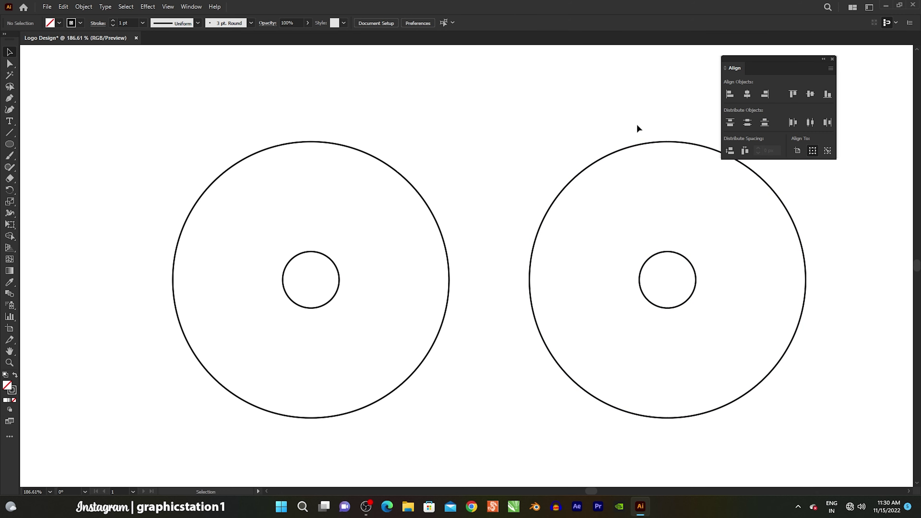
drag(637, 126, 540, 163)
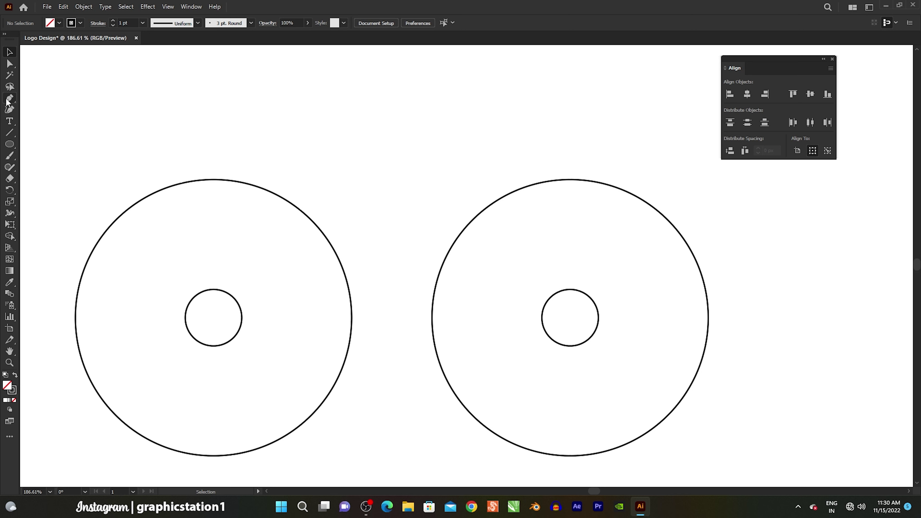
With the Pen tool, draw horizontal lines along the tops of the large and small circles
drag(7, 101, 30, 99)
click(213, 179)
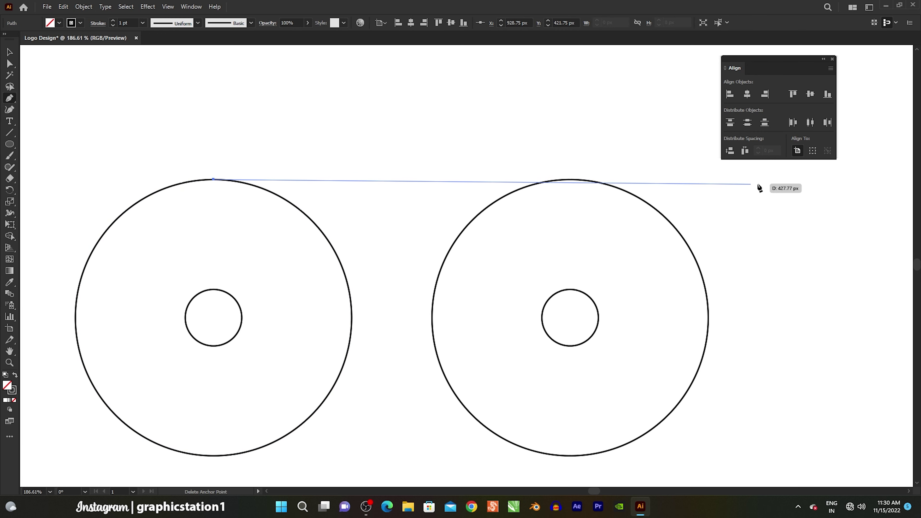
click(855, 179)
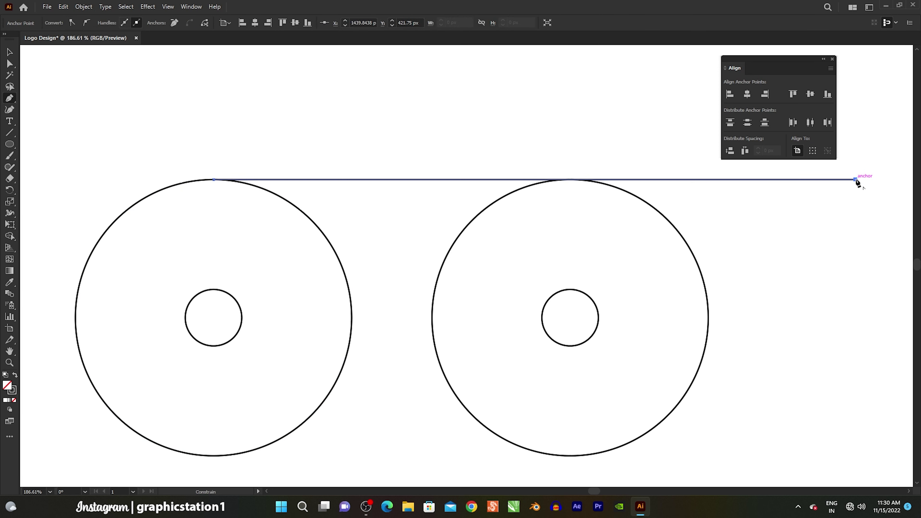
key(Return)
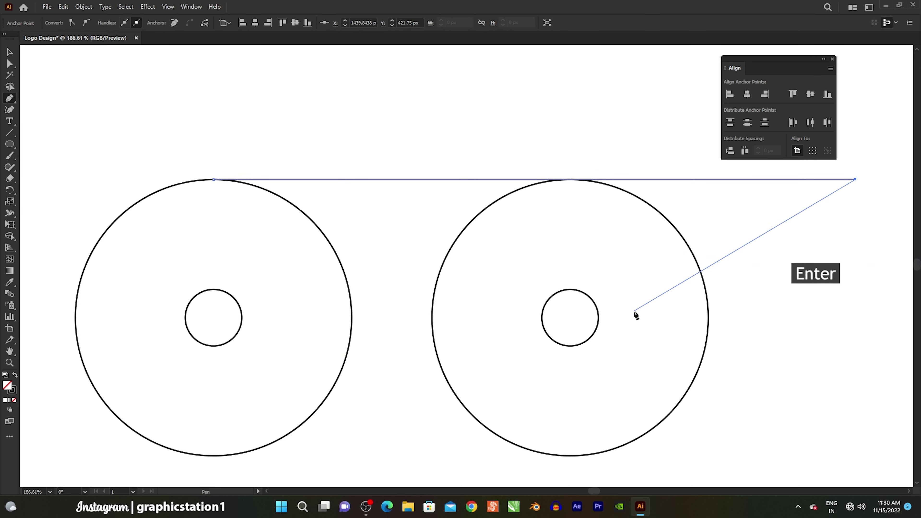
click(213, 289)
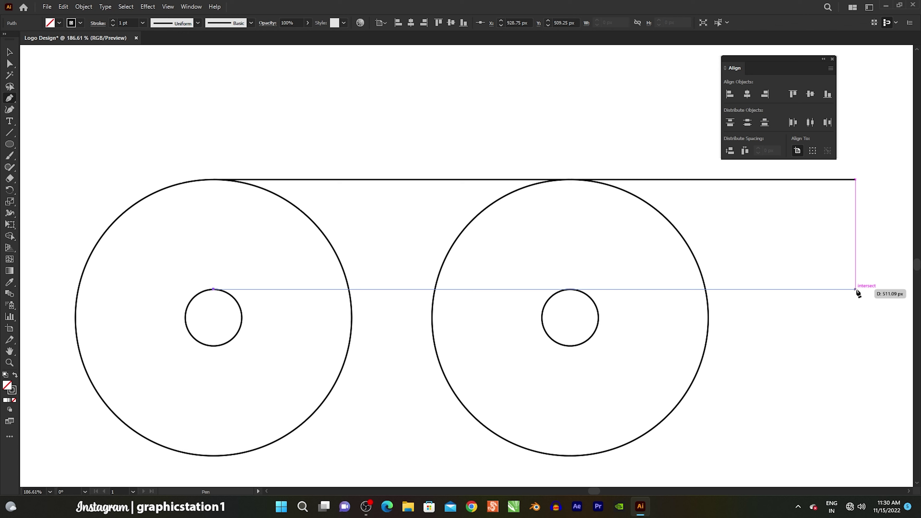
click(855, 289)
key(Return)
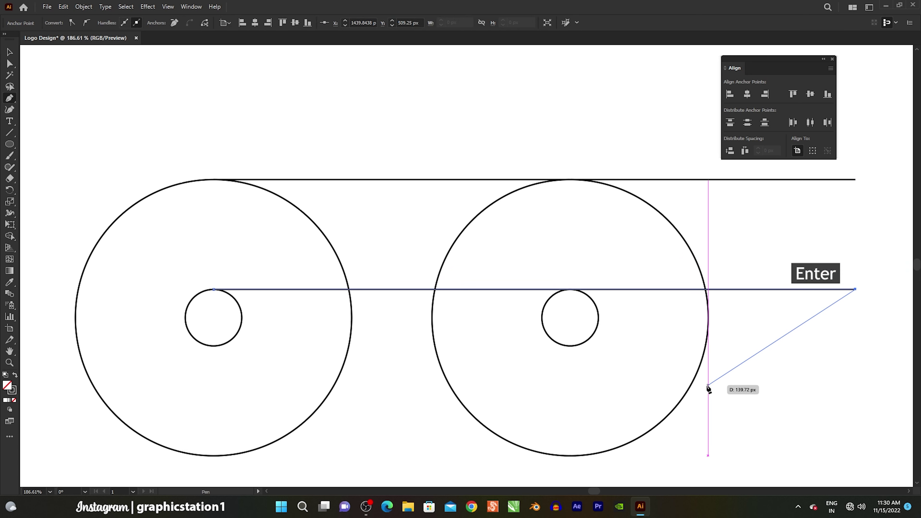
Draw horizontal lines along the bottoms of the small and large circles, then deselect
click(213, 346)
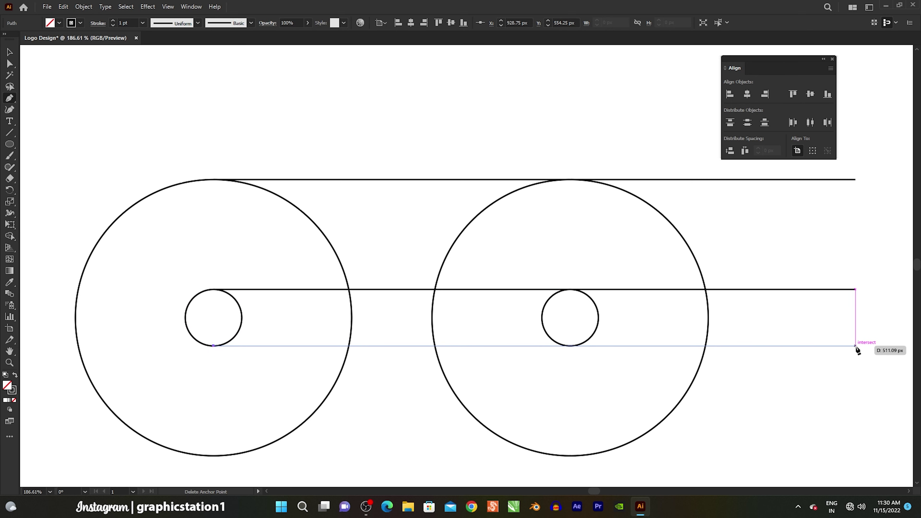
click(855, 346)
key(Return)
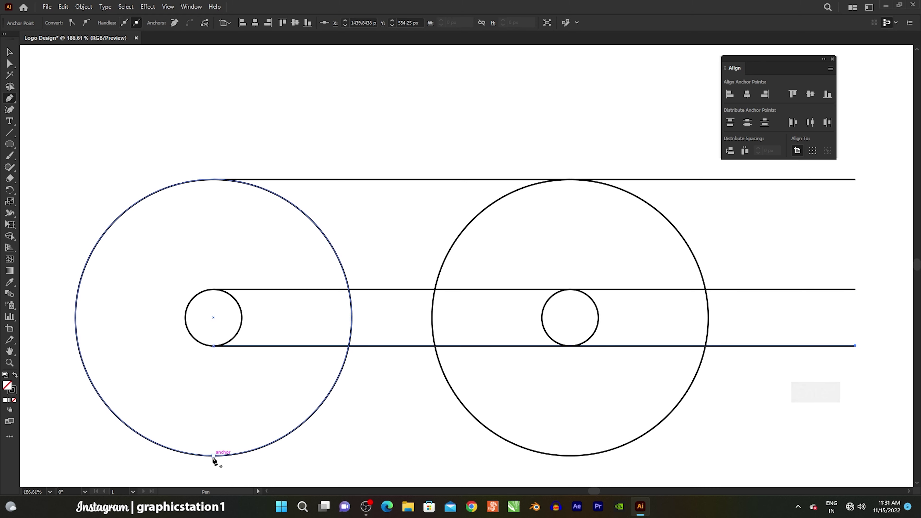
click(213, 455)
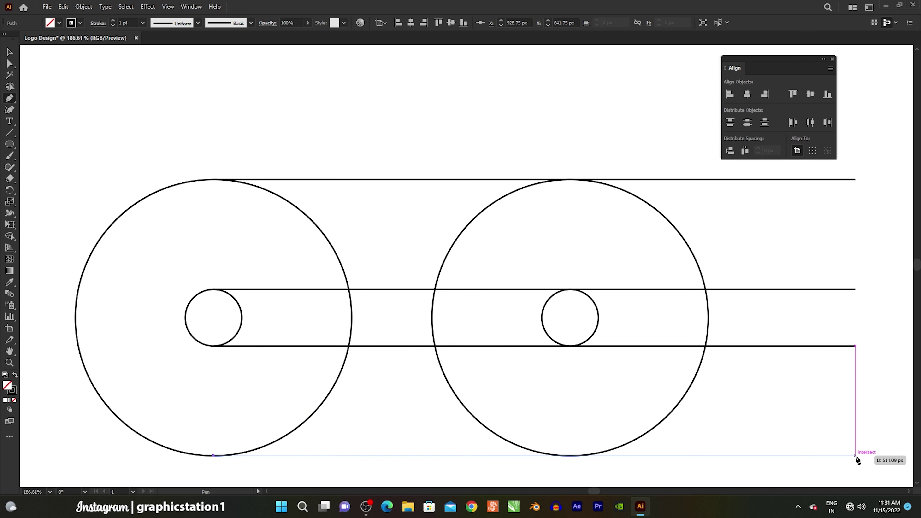
click(856, 456)
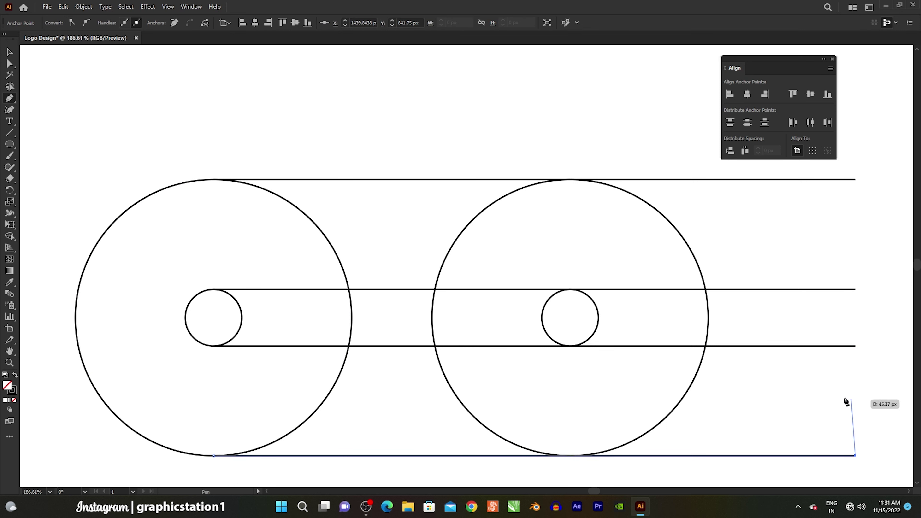
key(Return)
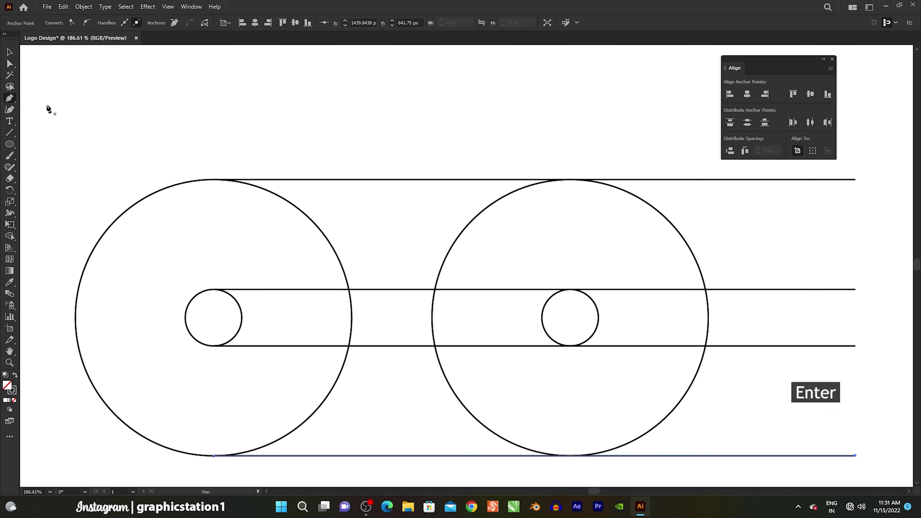
key(v)
click(74, 109)
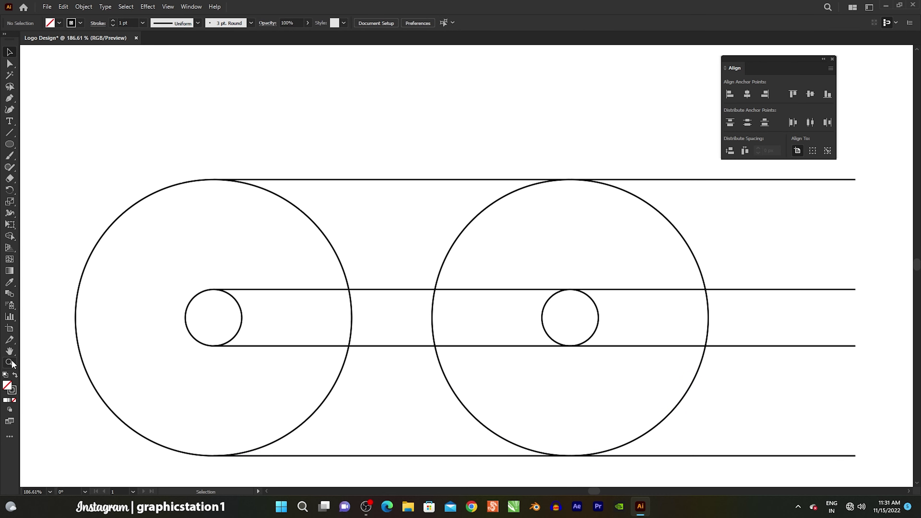
Paste a copy of the small left circle in front and enlarge it to the large circle's top
mouse_move(166, 306)
mouse_down()
mouse_move(255, 354)
mouse_move(331, 326)
mouse_move(351, 341)
mouse_up()
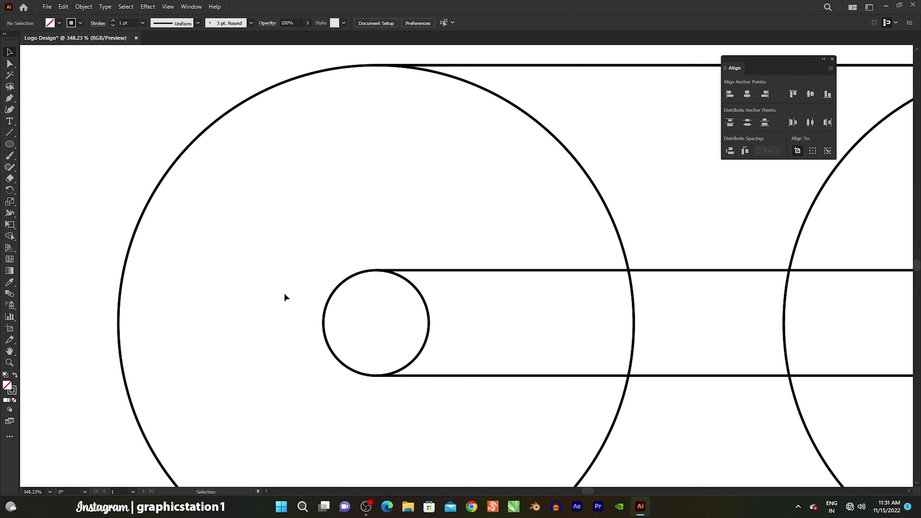
click(325, 340)
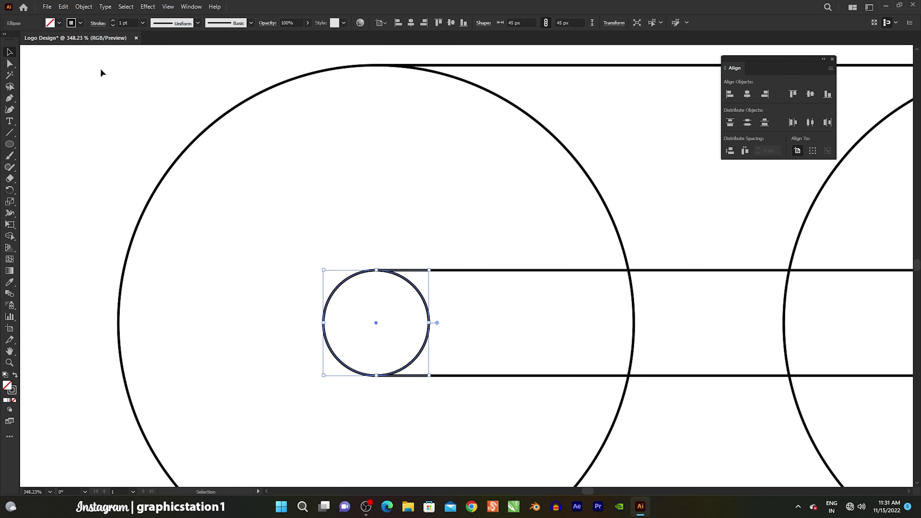
click(64, 8)
click(80, 53)
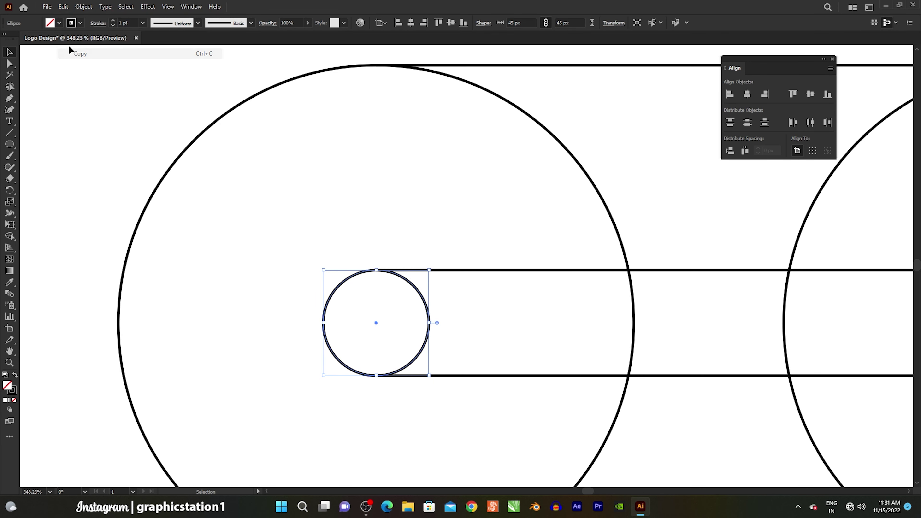
click(64, 7)
click(90, 74)
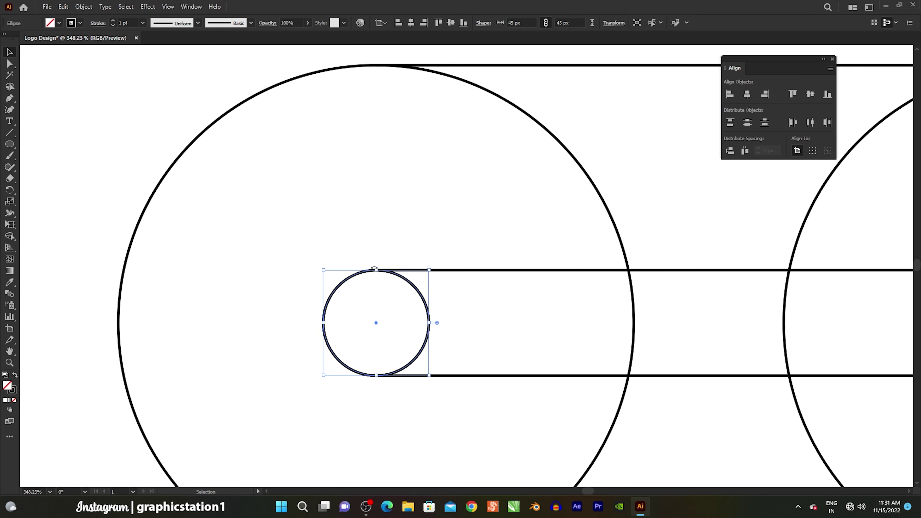
drag(376, 269, 376, 65)
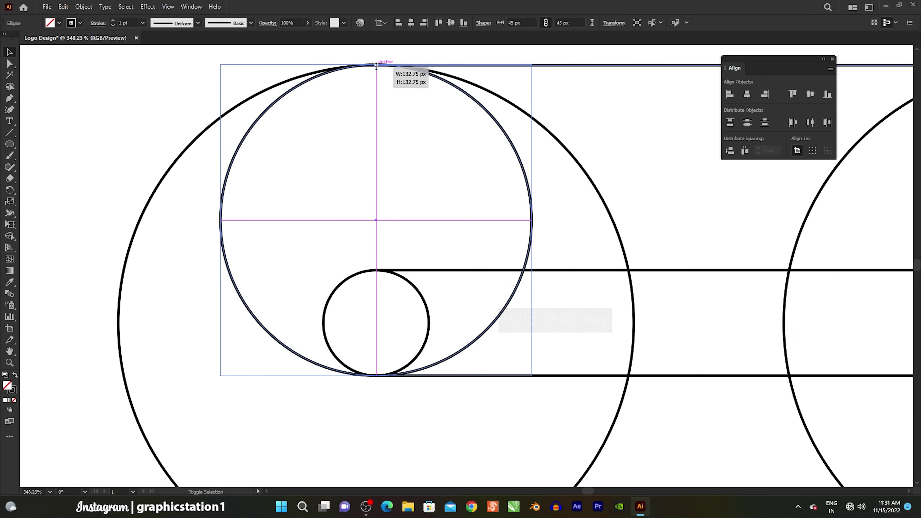
click(376, 59)
Select all paths to check the new 132.75 px circle's alignment
alt+scroll(376, 59, up, 5)
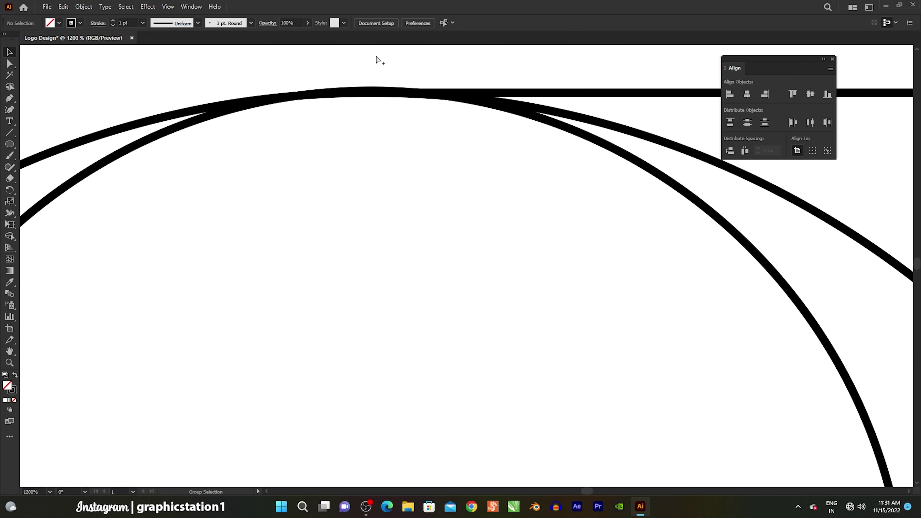
key(ctrl+a)
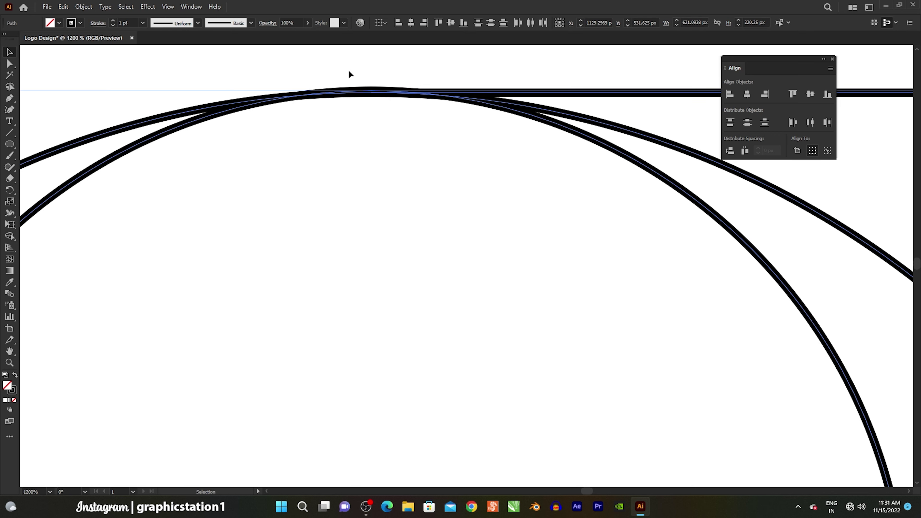
click(368, 68)
alt+scroll(368, 68, down, 4)
alt+scroll(367, 68, down, 2)
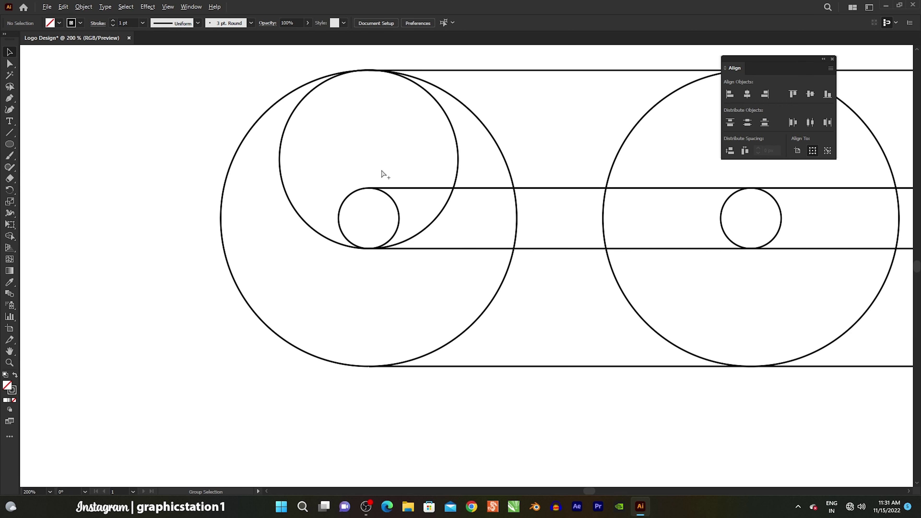
alt+scroll(349, 328, up, 2)
alt+scroll(349, 318, up, 1)
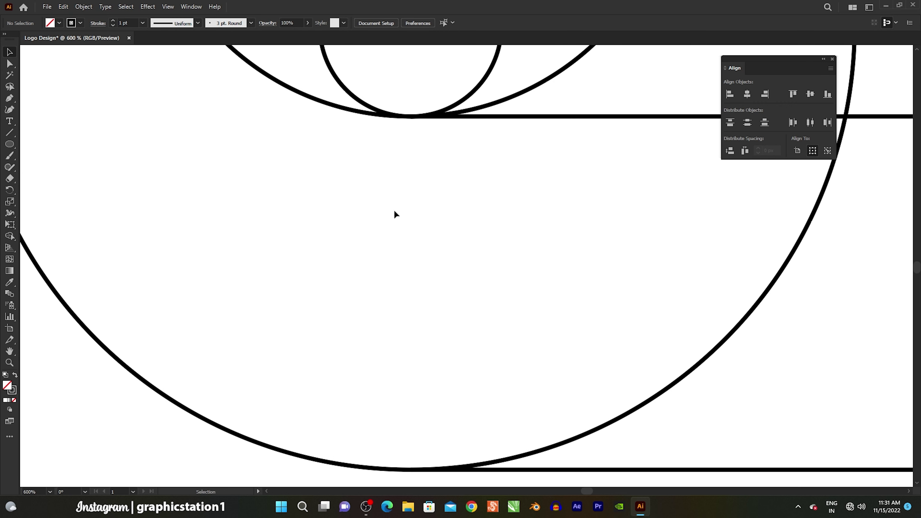
Paste a copy of the small left circle and stretch it down to the large circle's bottom
click(338, 75)
click(63, 7)
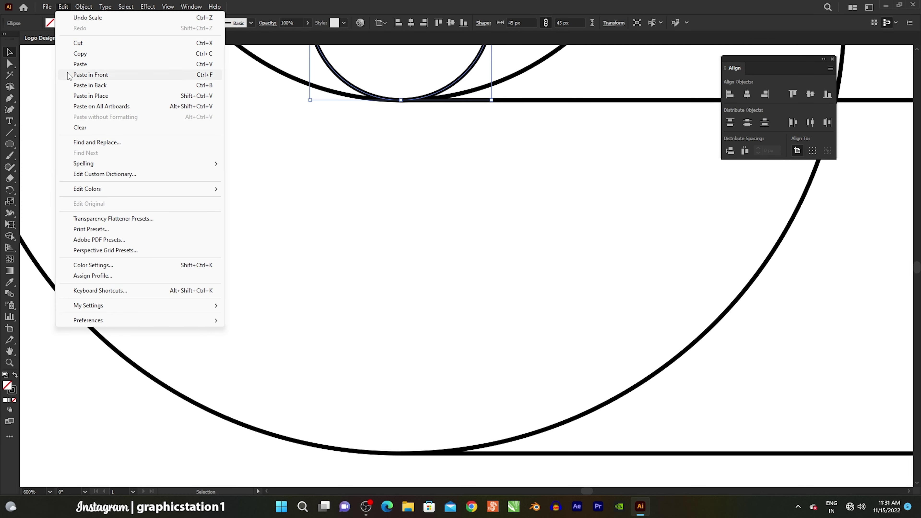
click(84, 74)
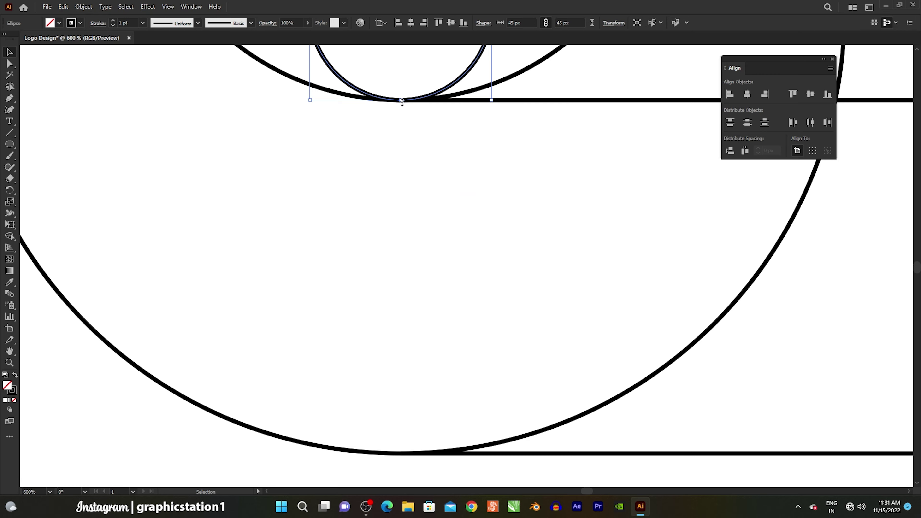
drag(401, 102, 412, 430)
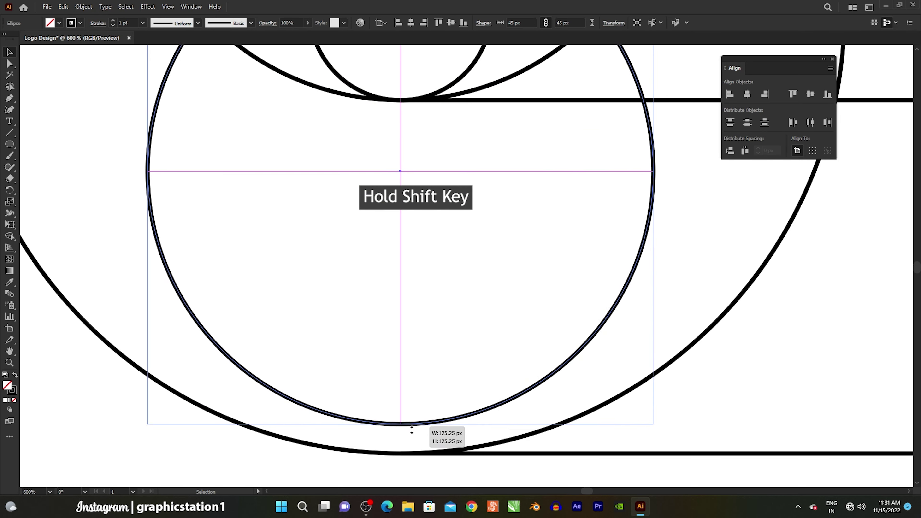
drag(412, 429, 409, 457)
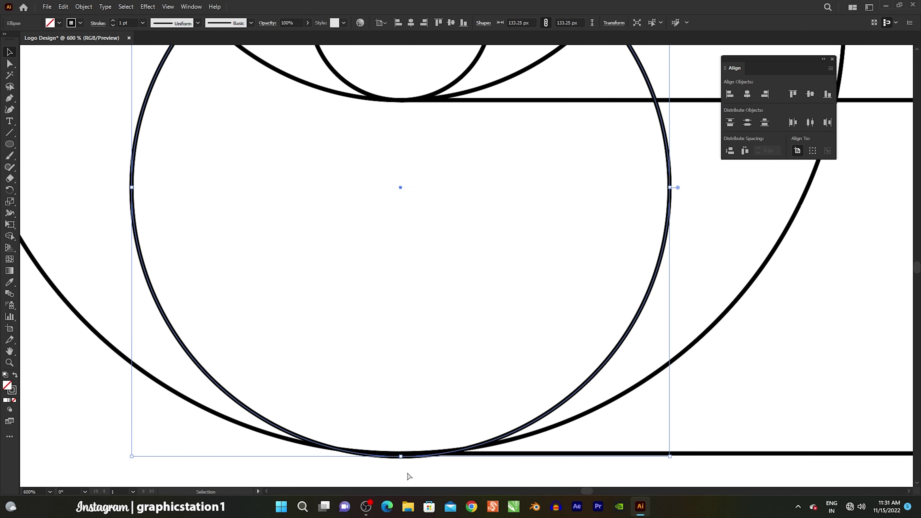
scroll(396, 457, up, 4)
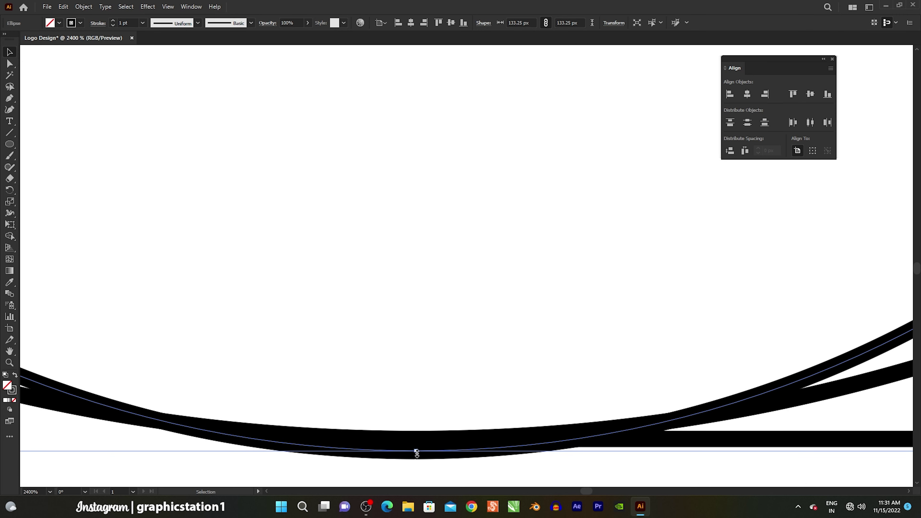
drag(417, 452, 417, 440)
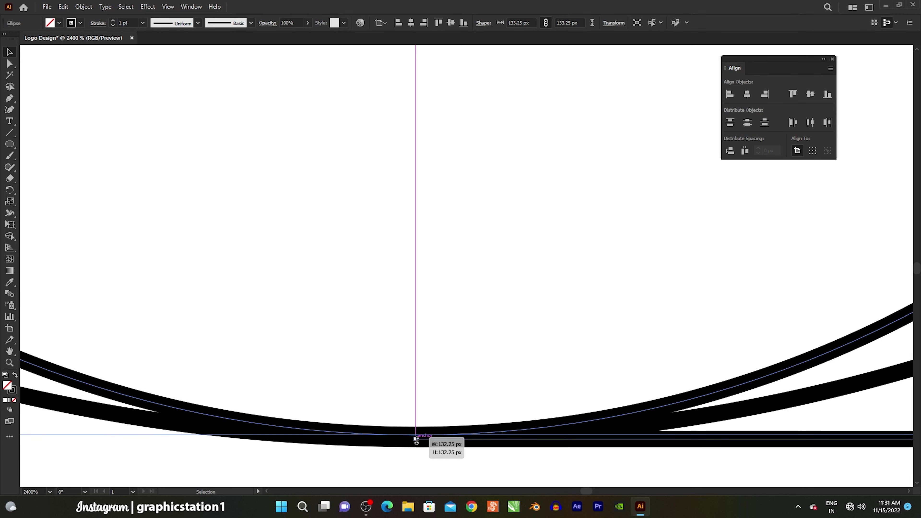
click(415, 474)
Check alignment and nudge the lower circle's bottom point onto the baseline
key(ctrl+a)
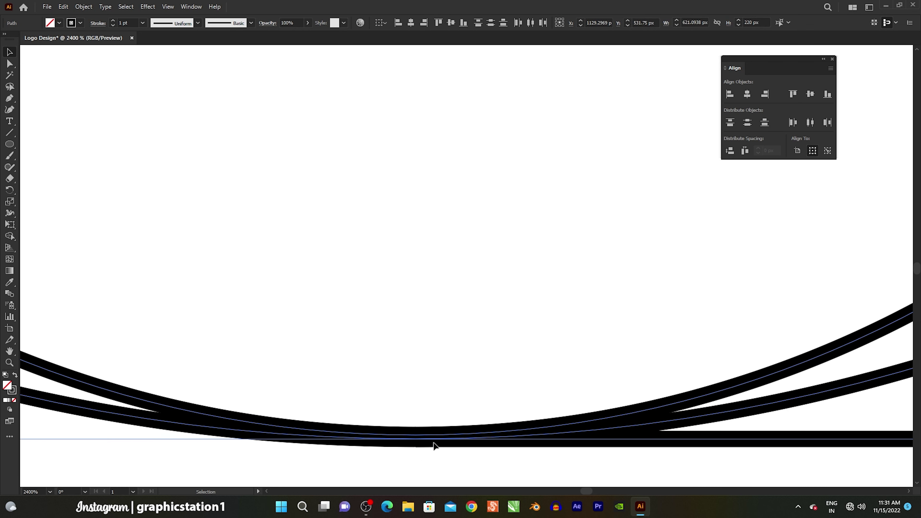
click(406, 448)
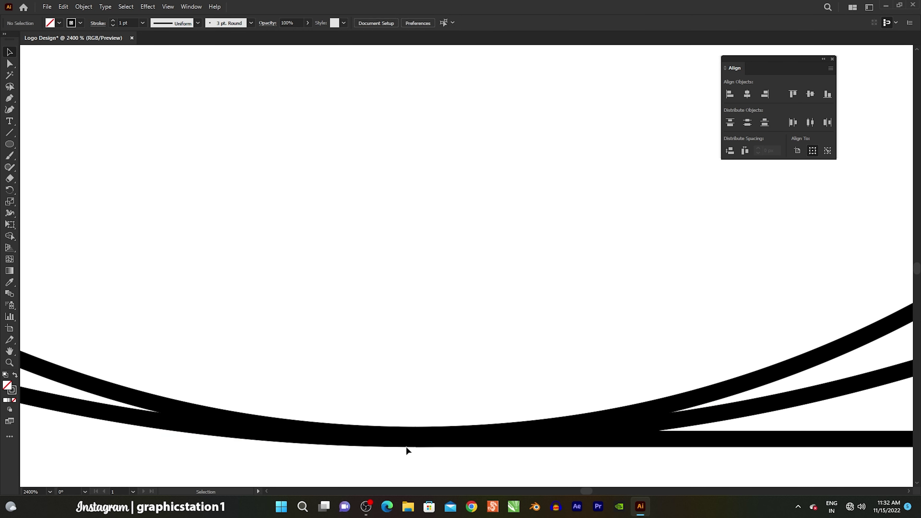
click(146, 405)
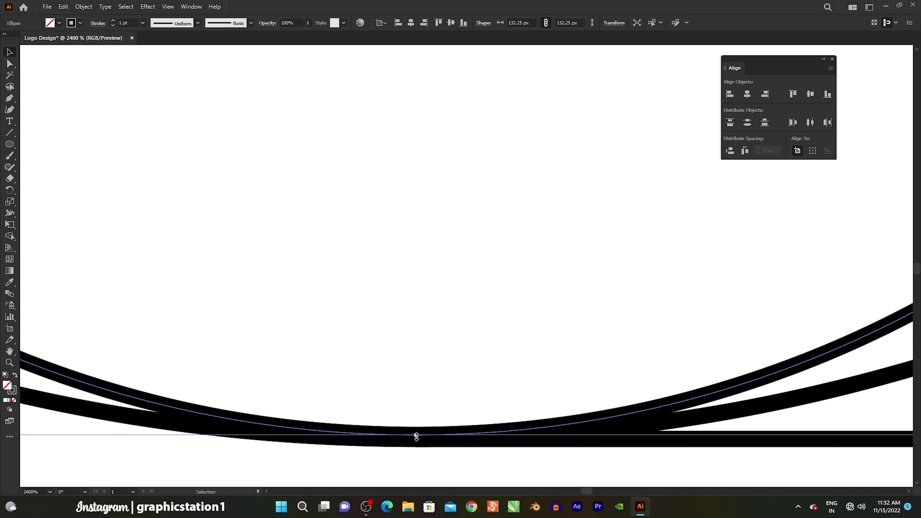
mouse_move(416, 435)
mouse_down()
mouse_move(417, 447)
mouse_move(380, 476)
mouse_up()
click(427, 471)
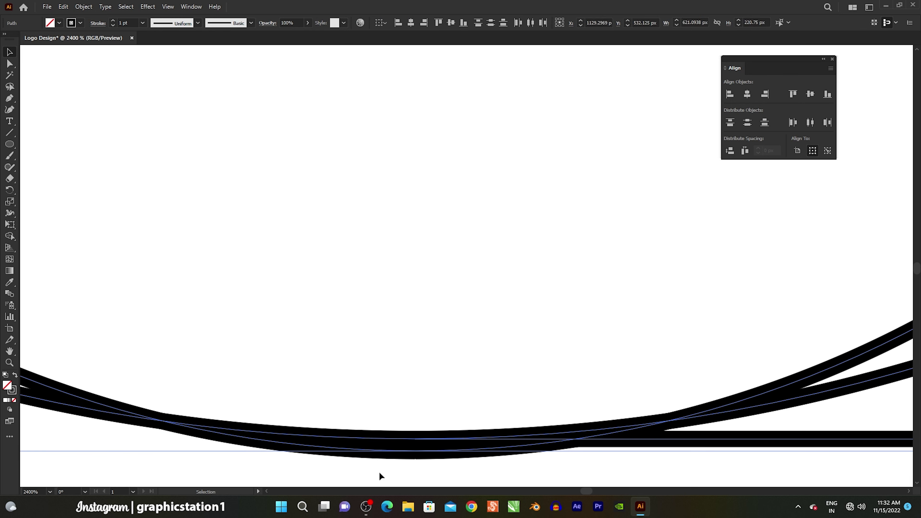
click(309, 467)
scroll(310, 467, down, 7)
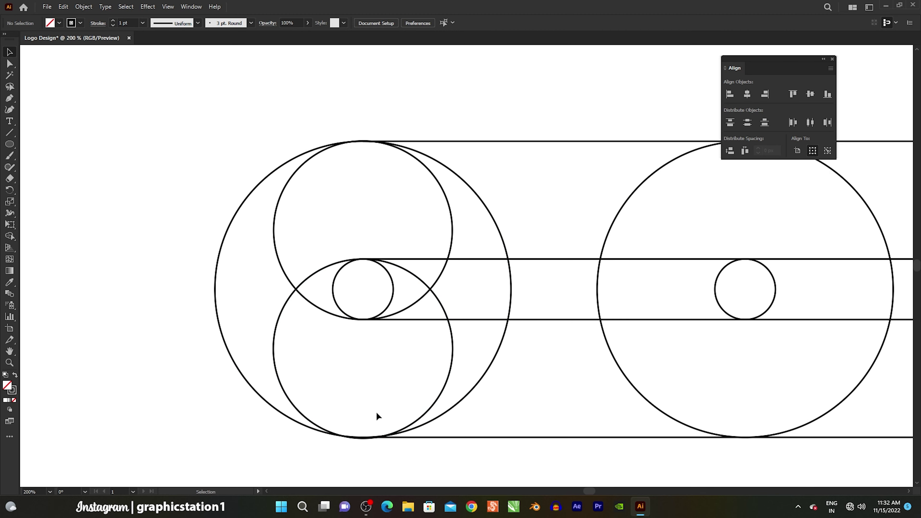
Extend the horizontal guide lines' left ends past the left circle
scroll(256, 320, down, 2)
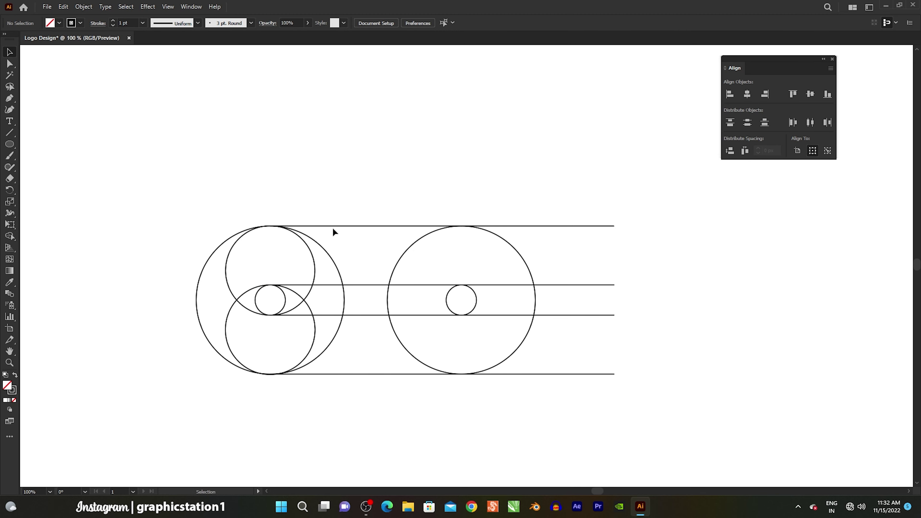
drag(376, 392, 377, 394)
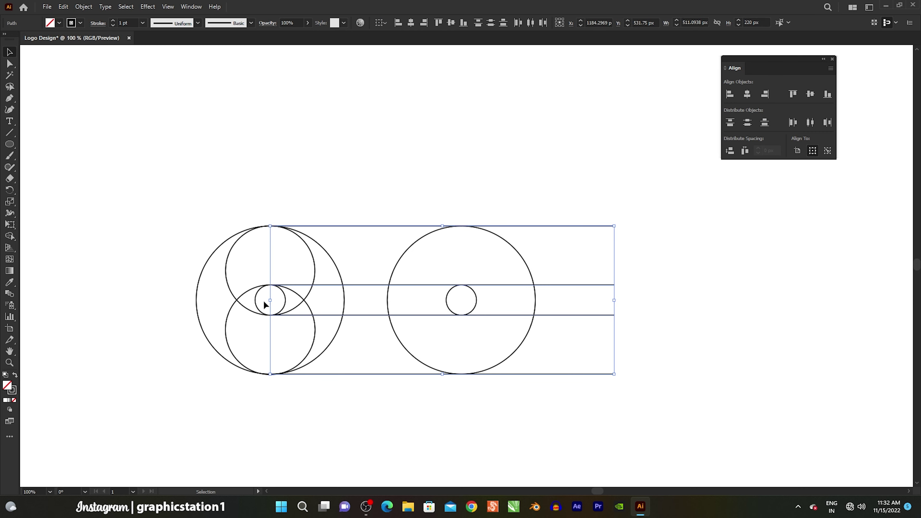
drag(268, 303, 102, 305)
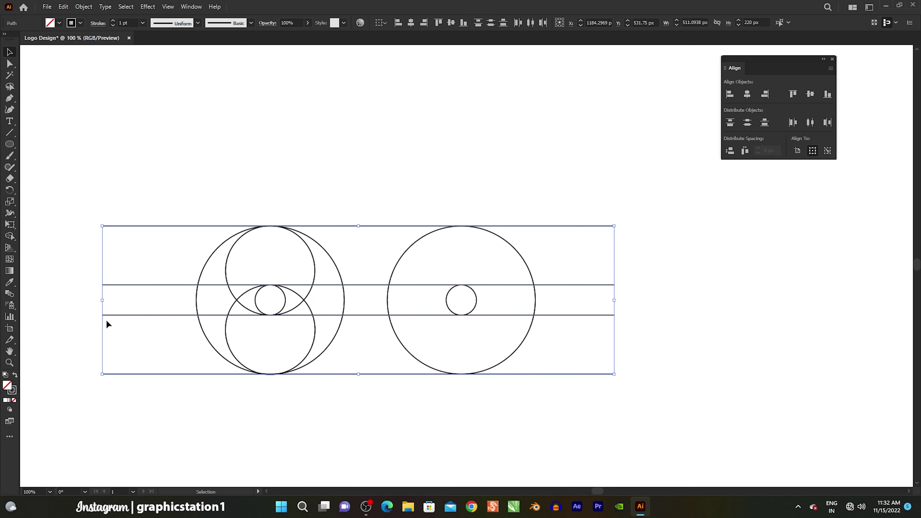
click(155, 411)
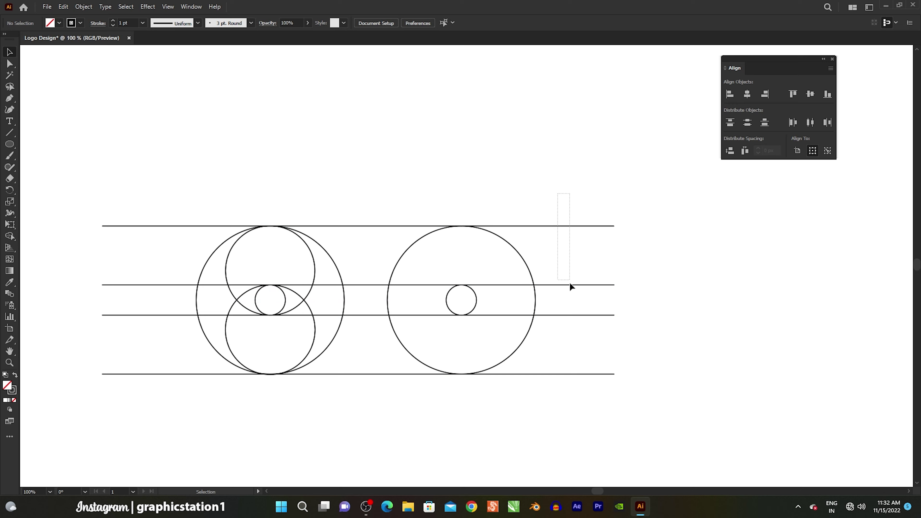
Paste a copy of the top two horizontal lines below the construction, then select everything
drag(570, 284, 574, 291)
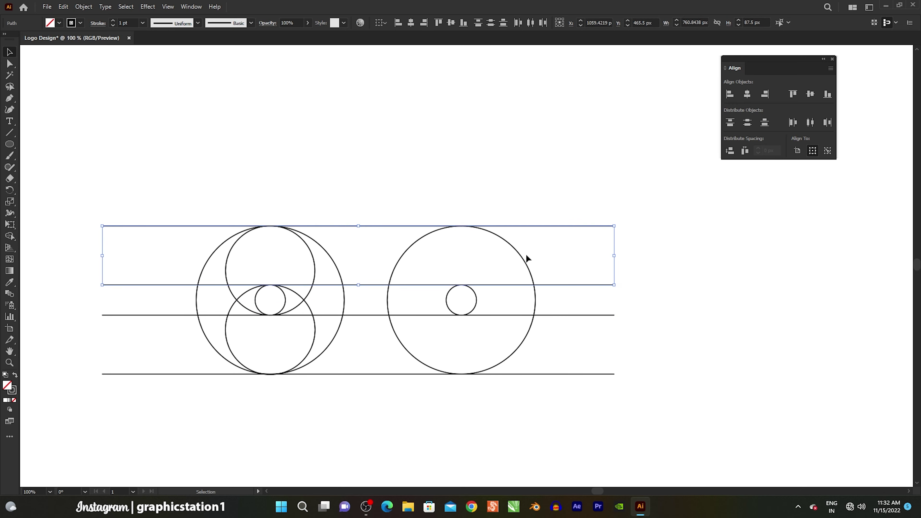
click(63, 7)
click(69, 53)
click(62, 7)
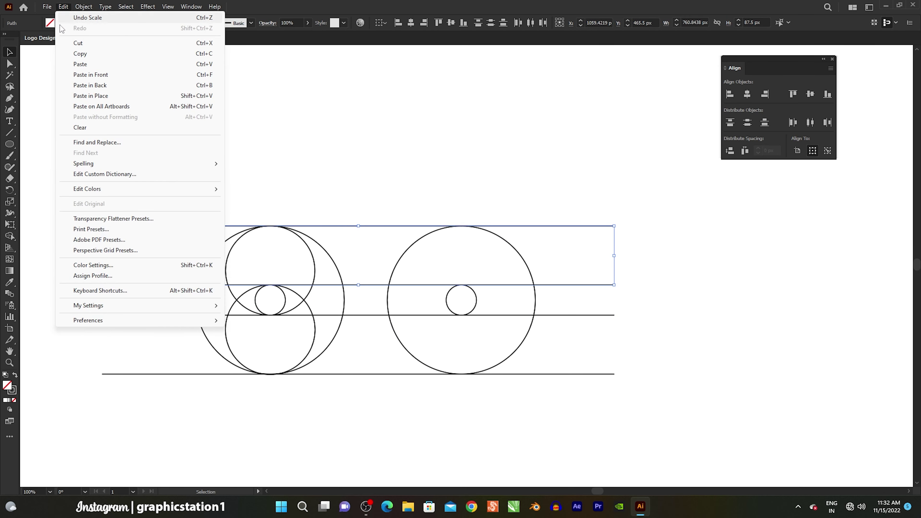
click(91, 75)
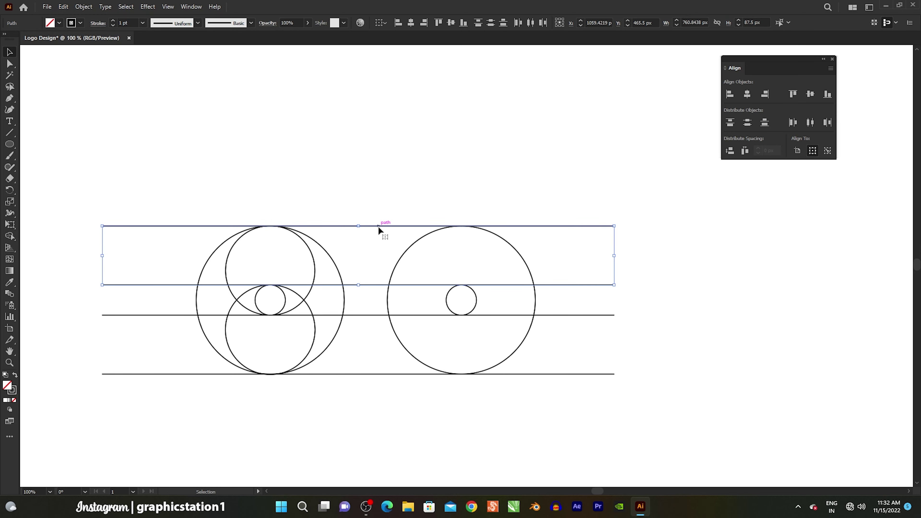
drag(377, 226, 651, 407)
scroll(356, 253, down, 2)
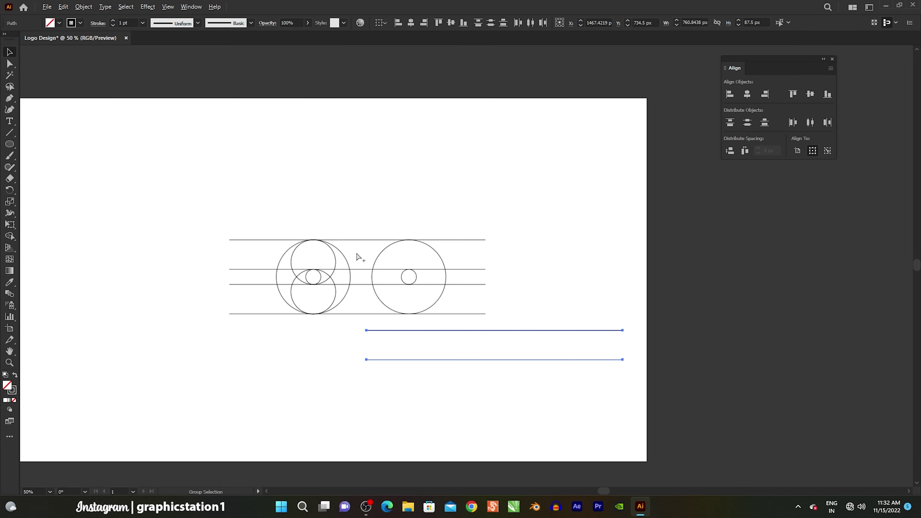
mouse_move(539, 331)
mouse_down()
mouse_move(314, 431)
mouse_move(324, 421)
mouse_up()
click(375, 342)
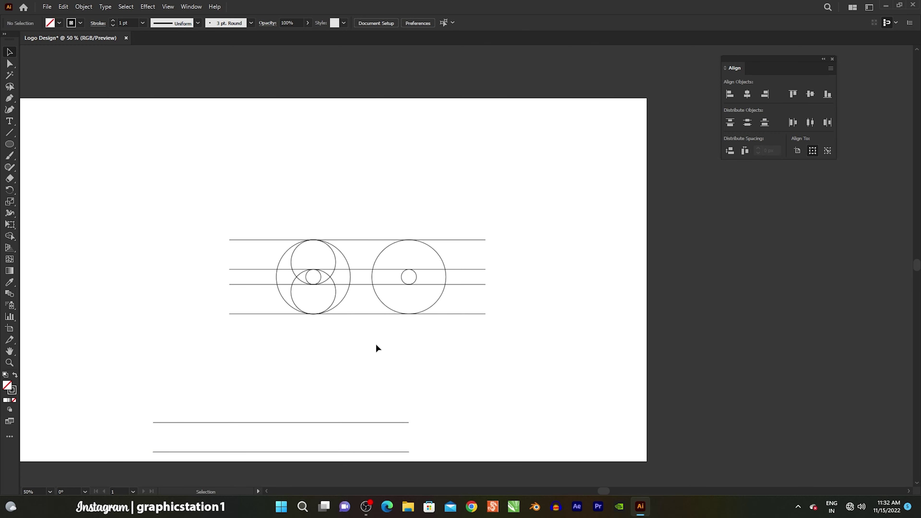
scroll(345, 301, up, 1)
drag(308, 239, 487, 353)
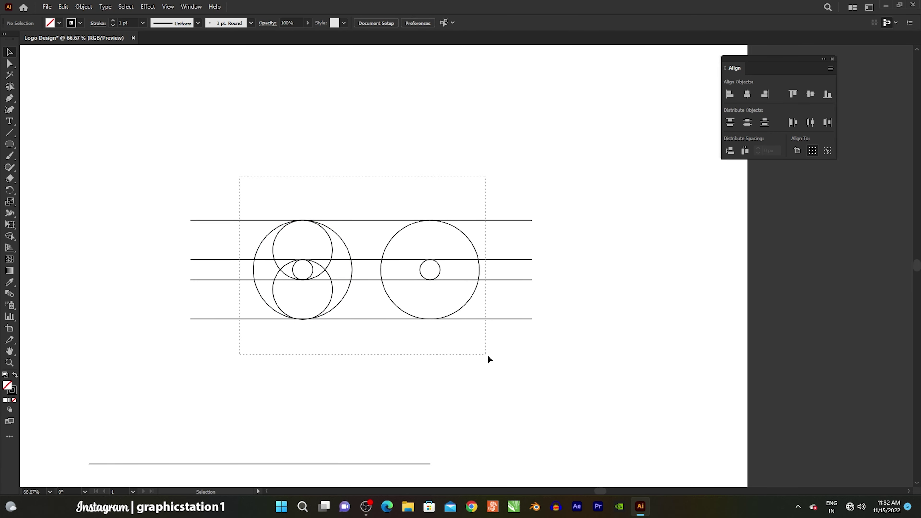
Group the lines and circles and centre the group on the artboard at X 960, Y 540
right_click(399, 278)
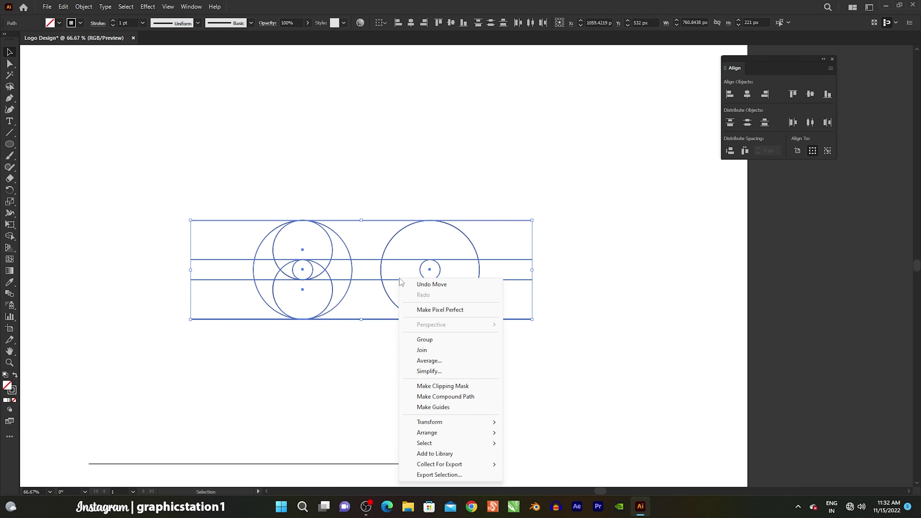
click(417, 341)
drag(775, 62, 651, 192)
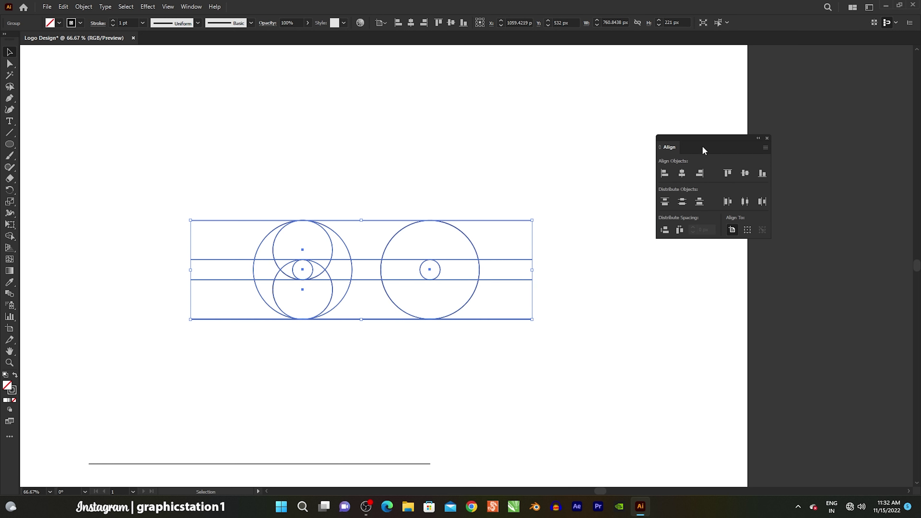
click(623, 225)
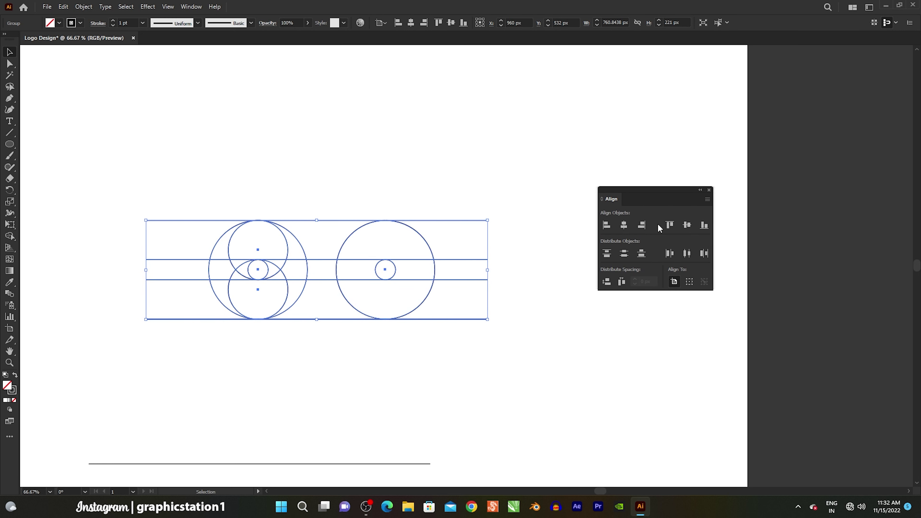
click(687, 226)
drag(664, 192, 779, 60)
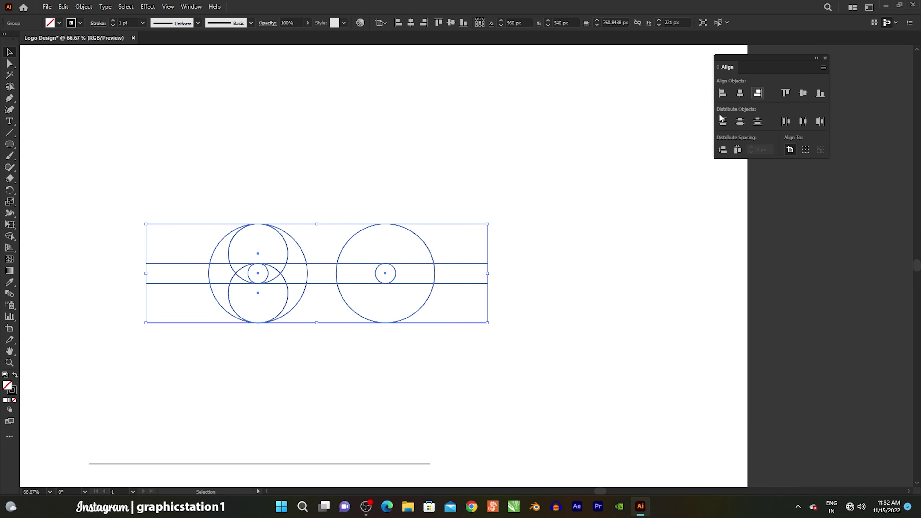
click(567, 193)
Pan across and zoom in on the centred construction
drag(417, 183, 556, 186)
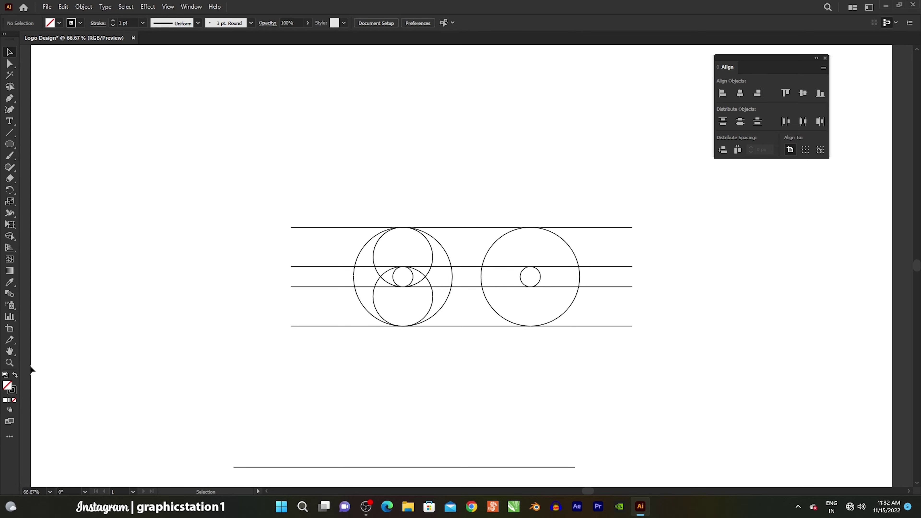
click(10, 364)
drag(452, 271, 486, 292)
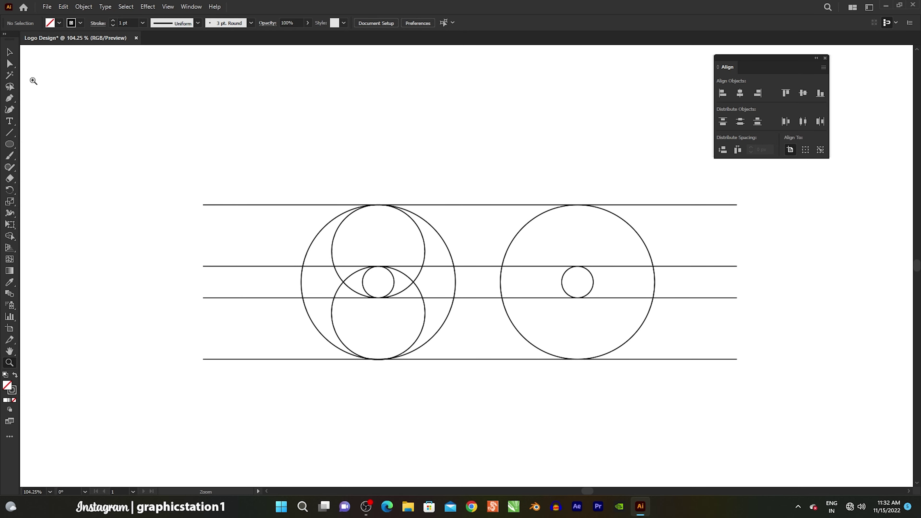
Rotate the construction group by 66°
click(10, 51)
key(ctrl+a)
right_click(427, 224)
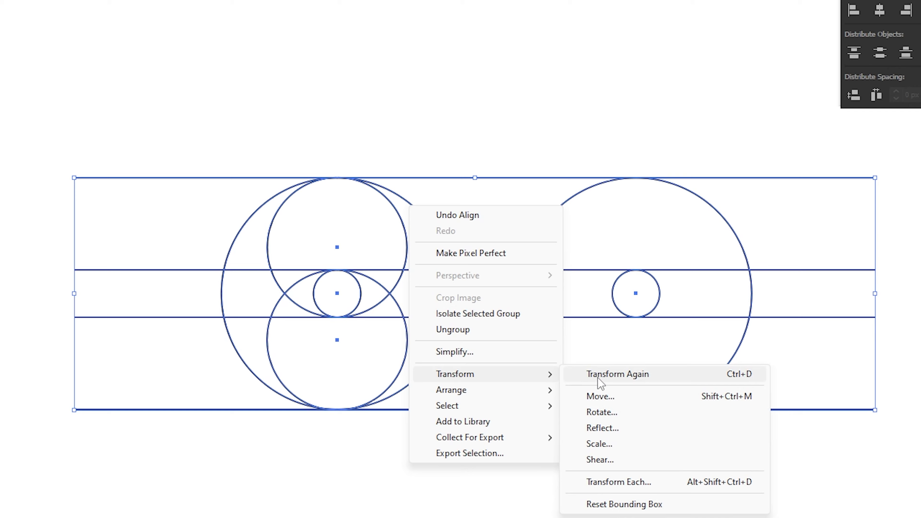
click(598, 416)
text(66)
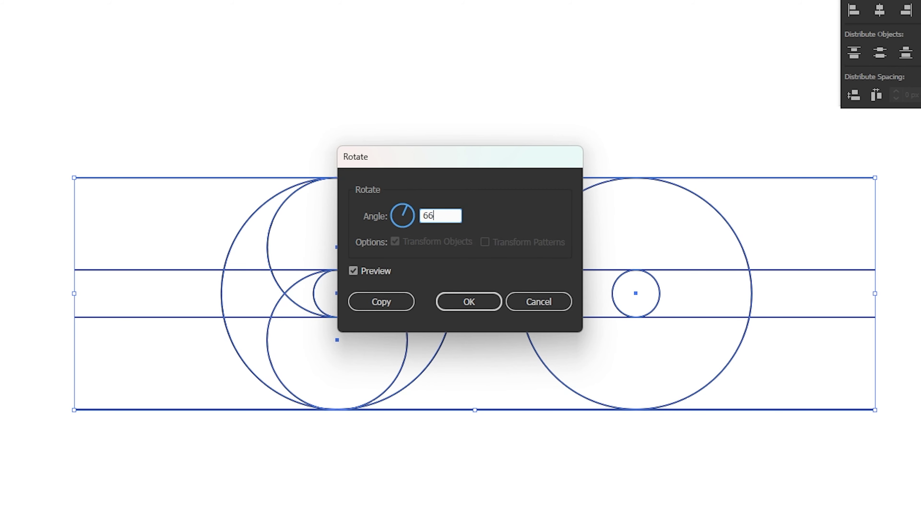
click(451, 300)
Reflect the rotated group across the vertical axis as a copy, forming an X
right_click(261, 54)
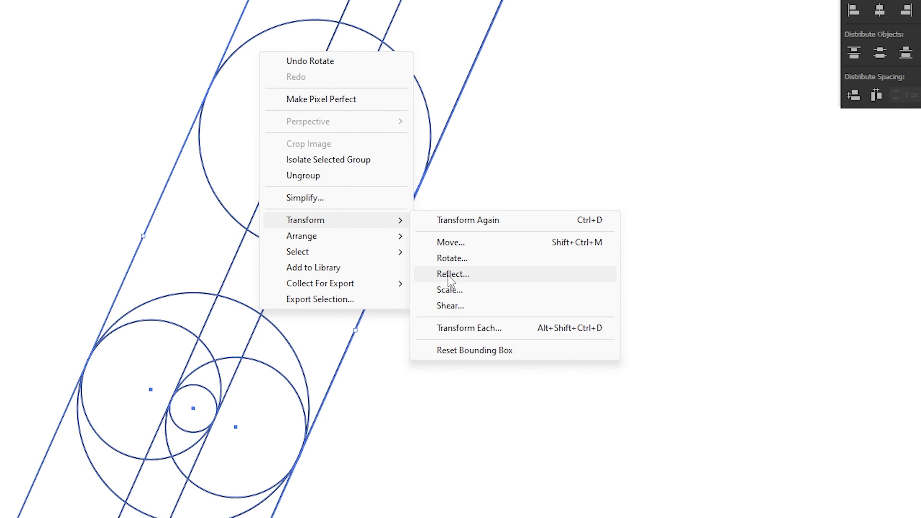
click(473, 276)
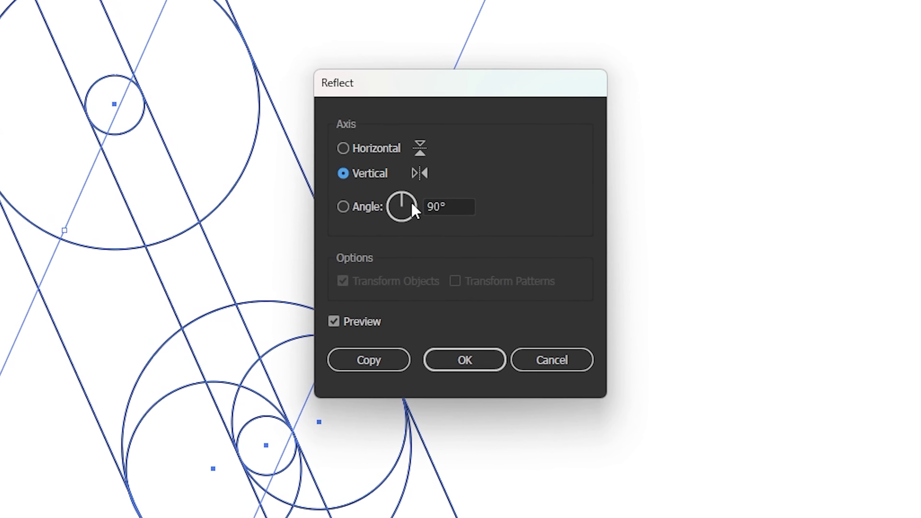
click(427, 205)
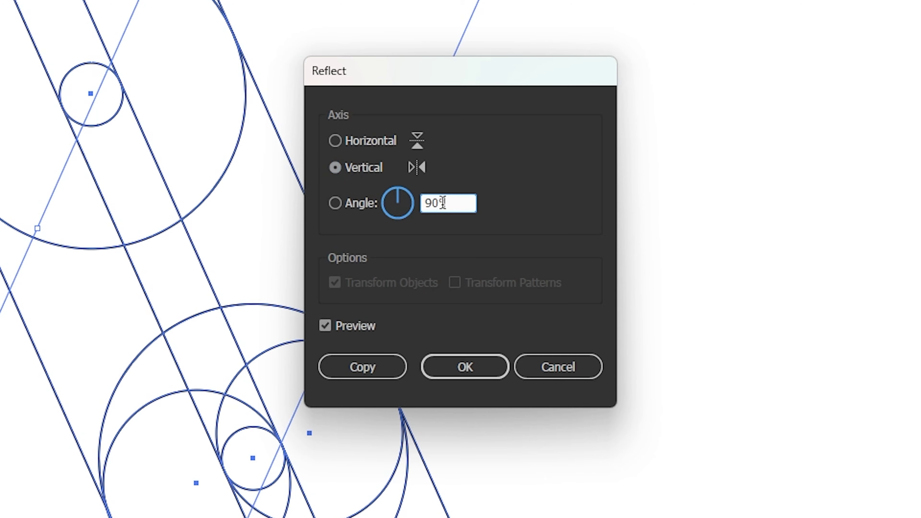
double_click(431, 203)
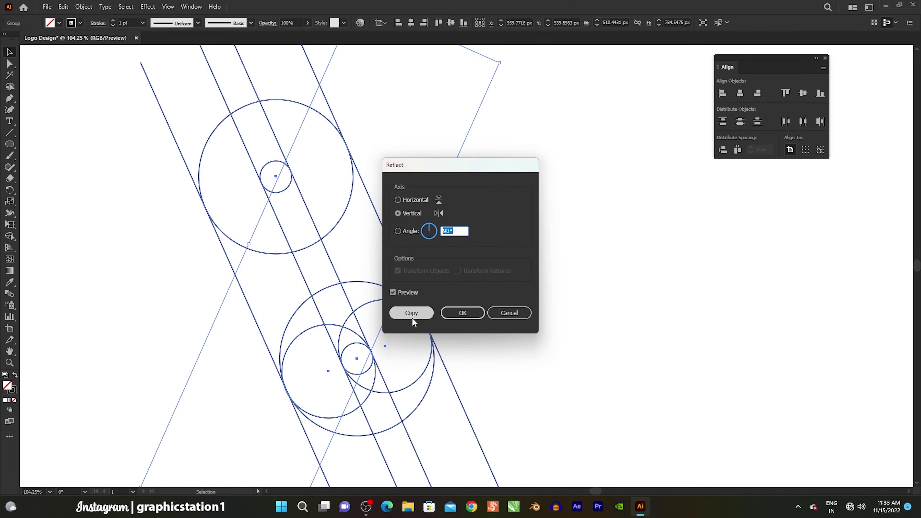
click(402, 337)
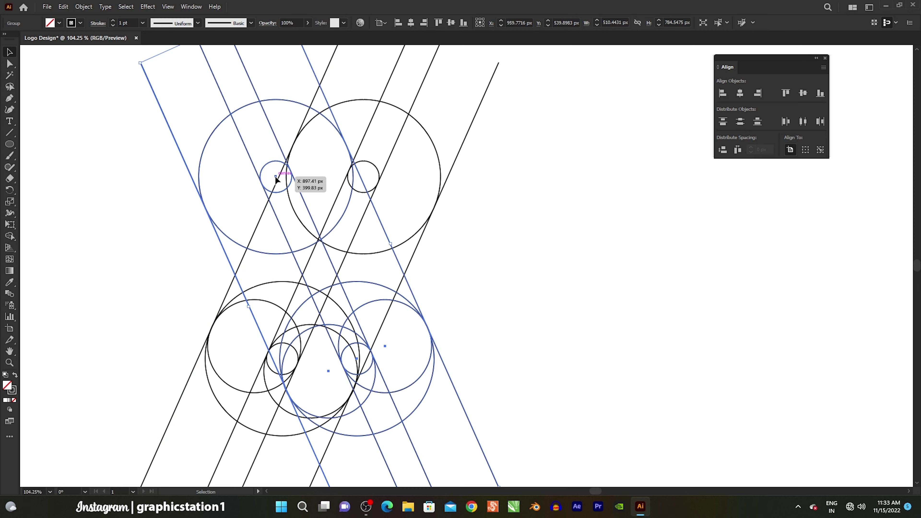
Slide the mirrored copy right to meet the other half, zooming in on the top circles
drag(275, 178, 466, 177)
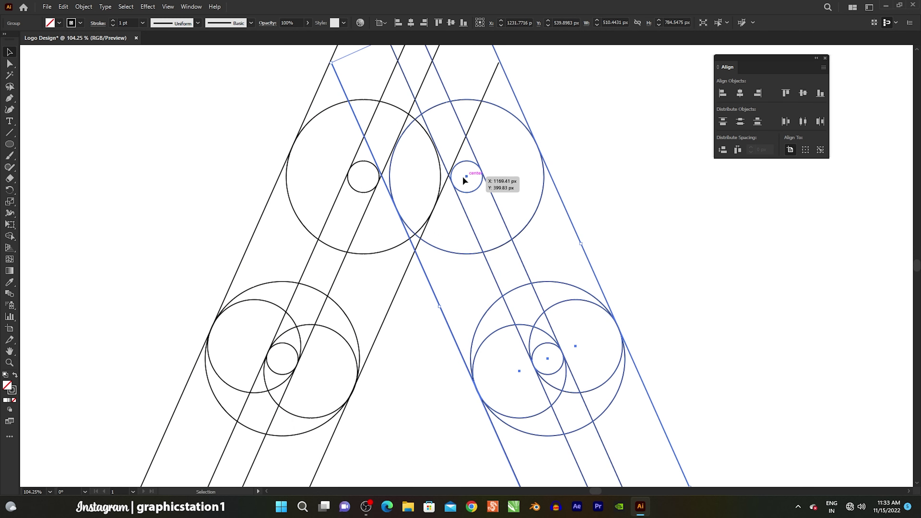
click(10, 362)
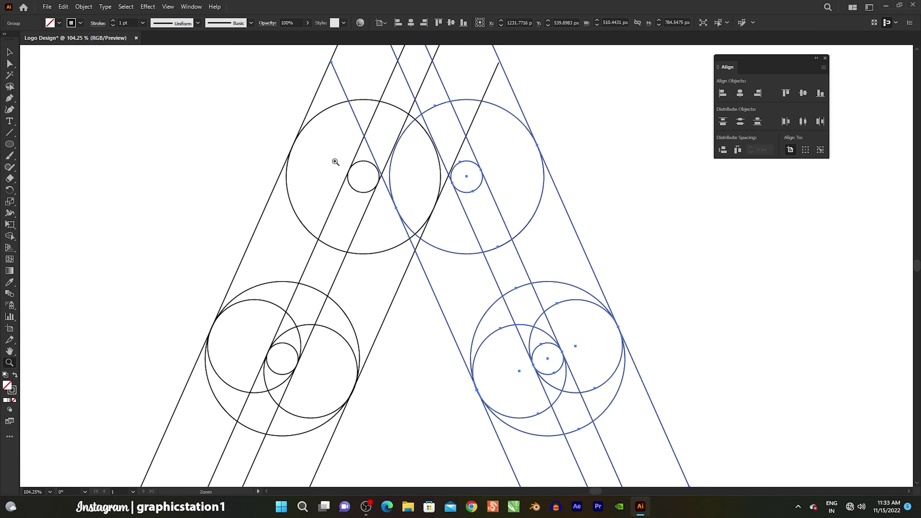
drag(367, 132, 502, 251)
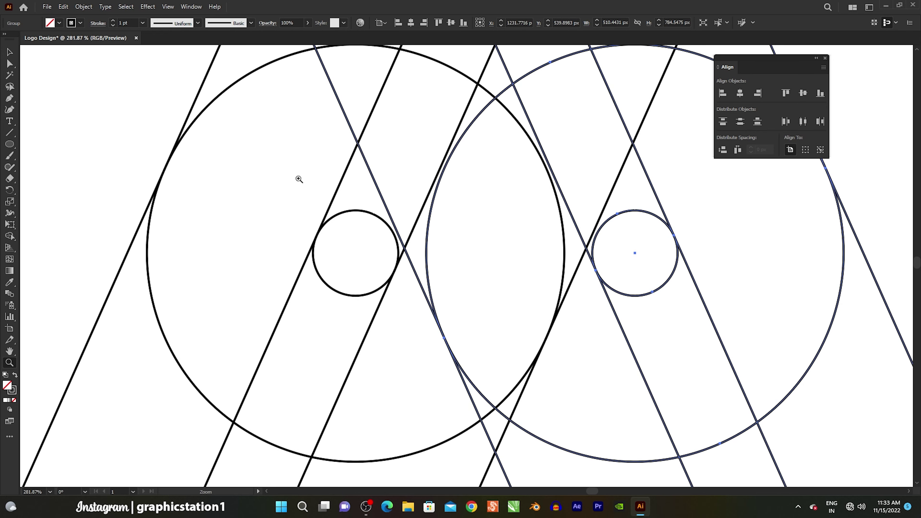
click(10, 51)
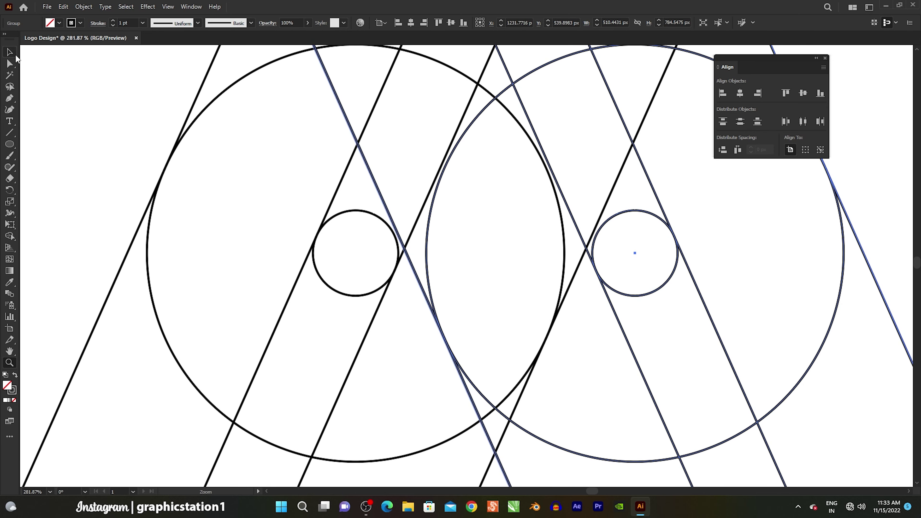
click(413, 306)
Nudge the mirrored copy by single pixels until the small top circles line up
click(431, 305)
drag(432, 305, 427, 305)
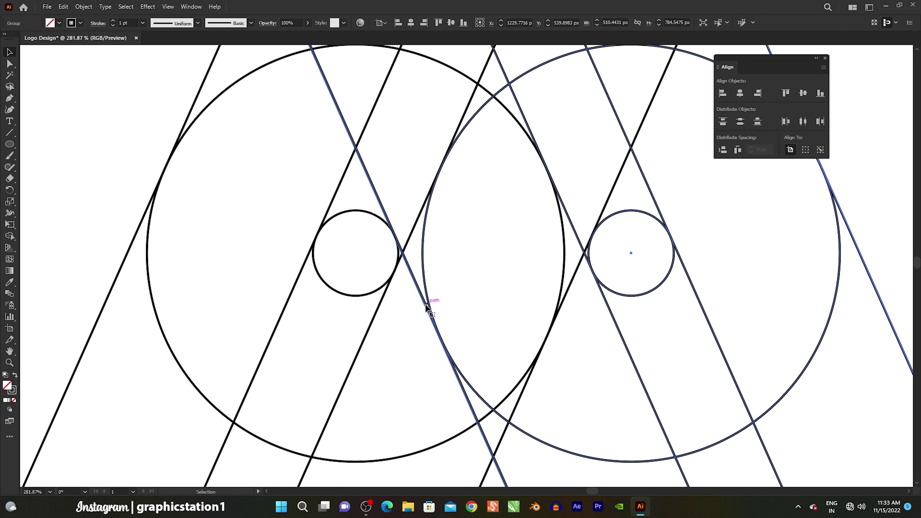
key(Left)
key(Right)
click(410, 310)
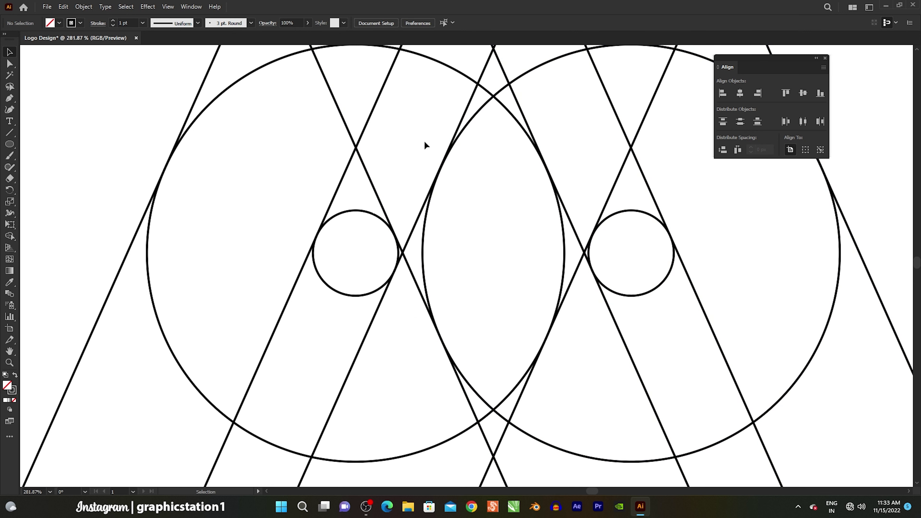
Check the alignment, then zoom out to show the whole A-shaped construction
key(ctrl+a)
scroll(442, 175, up, 5)
scroll(437, 152, up, 5)
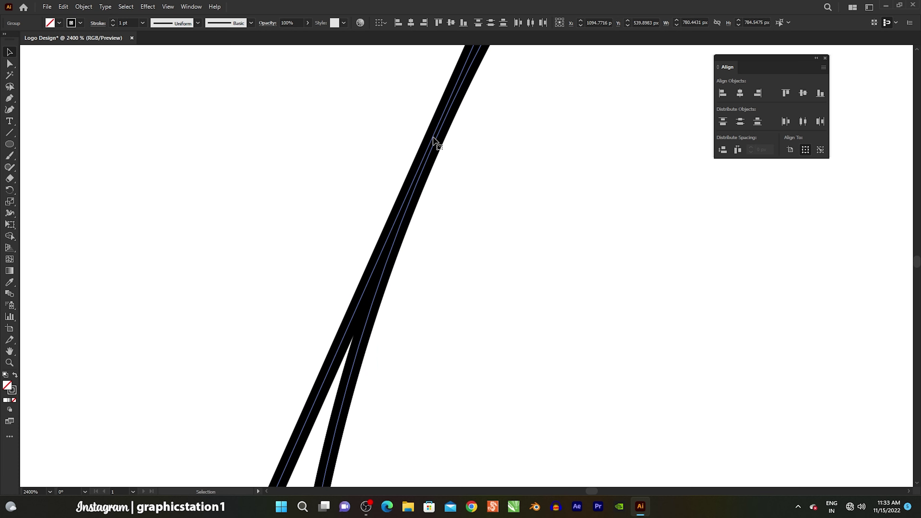
click(361, 116)
scroll(359, 120, down, 6)
scroll(367, 145, down, 2)
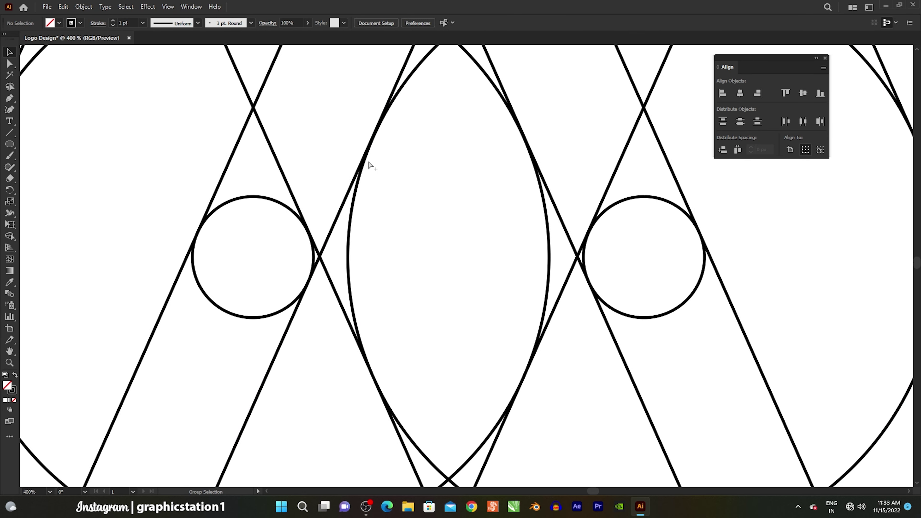
click(342, 305)
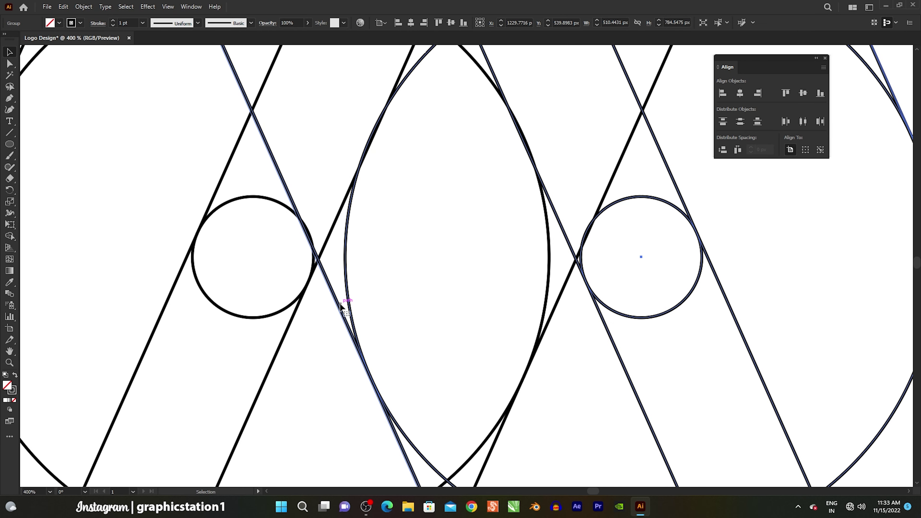
click(314, 346)
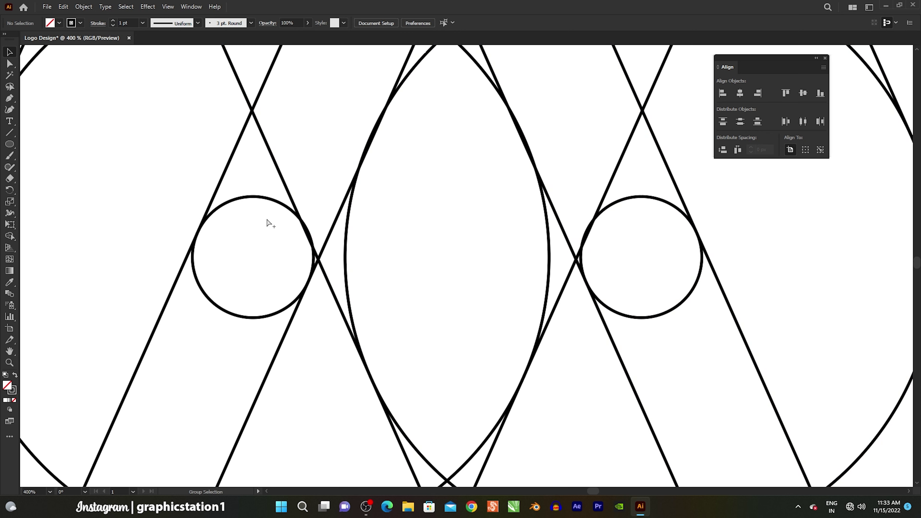
scroll(364, 206, down, 3)
scroll(353, 195, down, 2)
mouse_move(375, 268)
mouse_down()
mouse_move(409, 256)
mouse_move(553, 260)
mouse_move(541, 259)
mouse_up()
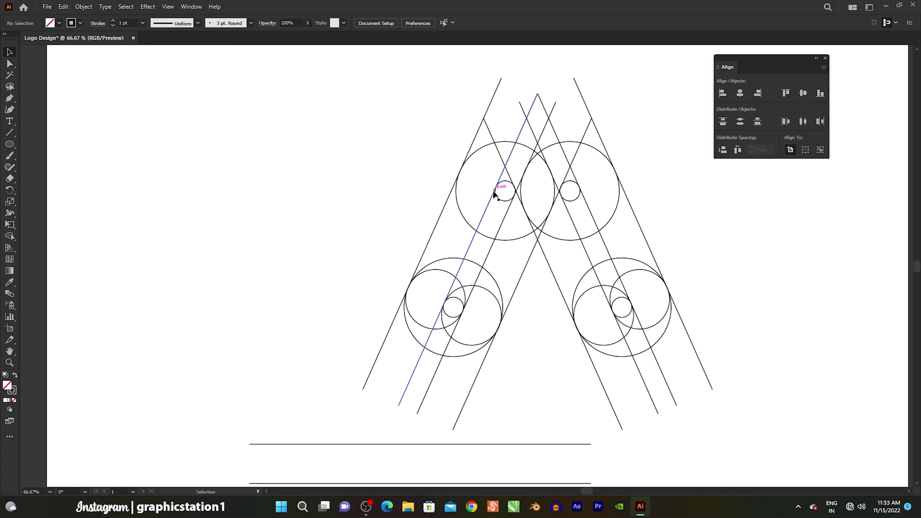
Zoom in slightly and select the entire A-shaped construction
click(9, 362)
drag(561, 243, 590, 265)
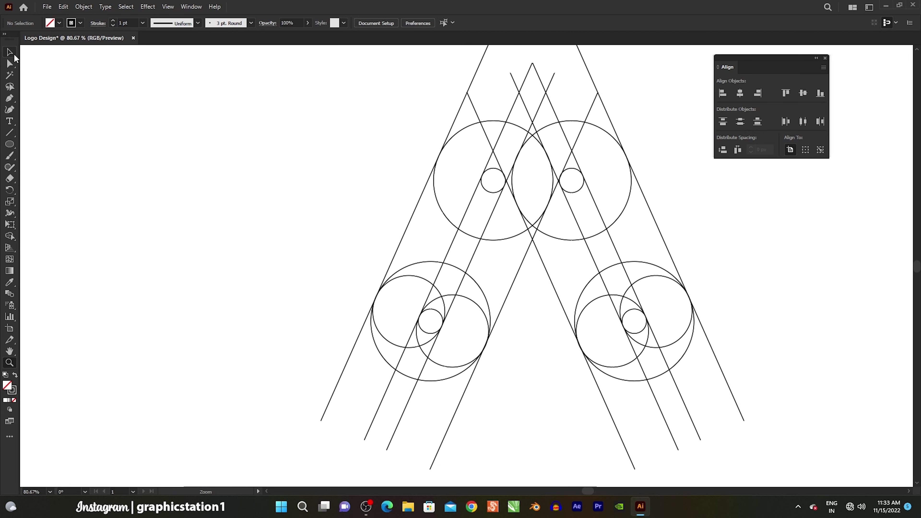
click(14, 55)
drag(268, 147, 239, 151)
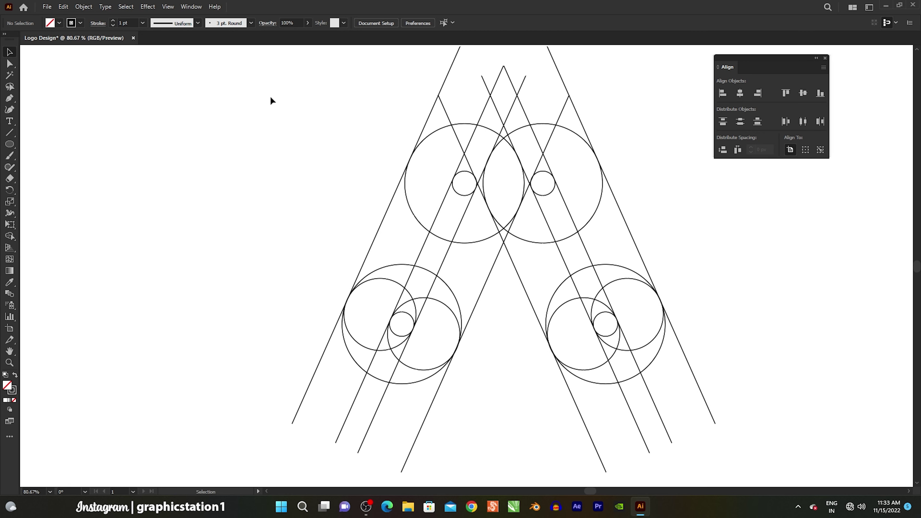
drag(272, 83, 693, 399)
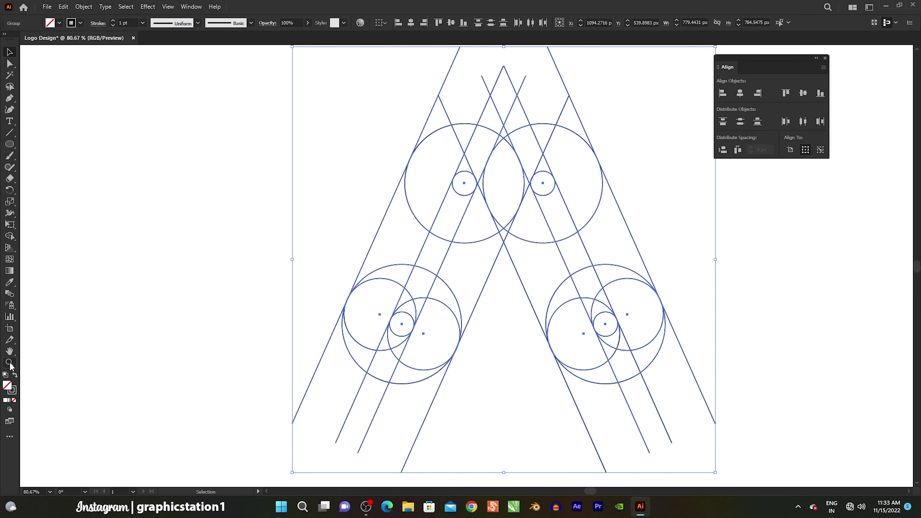
With Shape Builder and a black fill, merge the lower-left circle regions into one shape
click(10, 236)
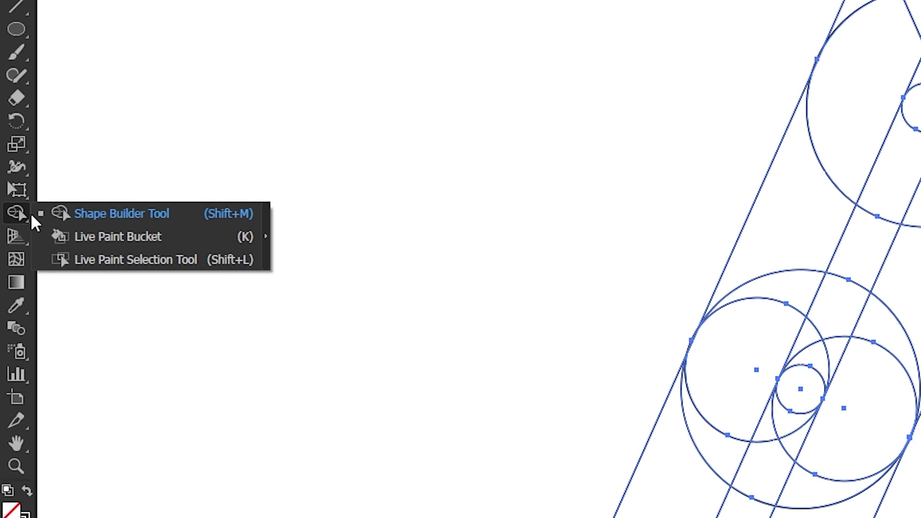
click(65, 218)
click(115, 45)
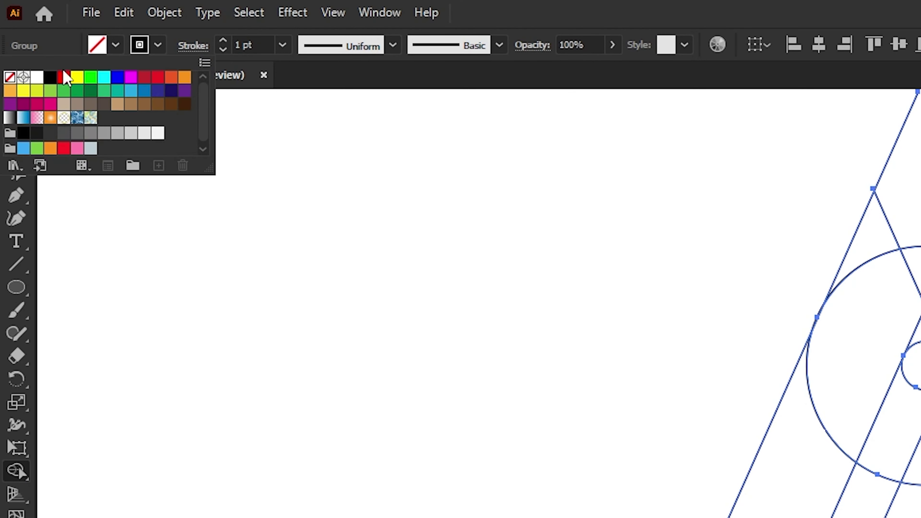
click(51, 77)
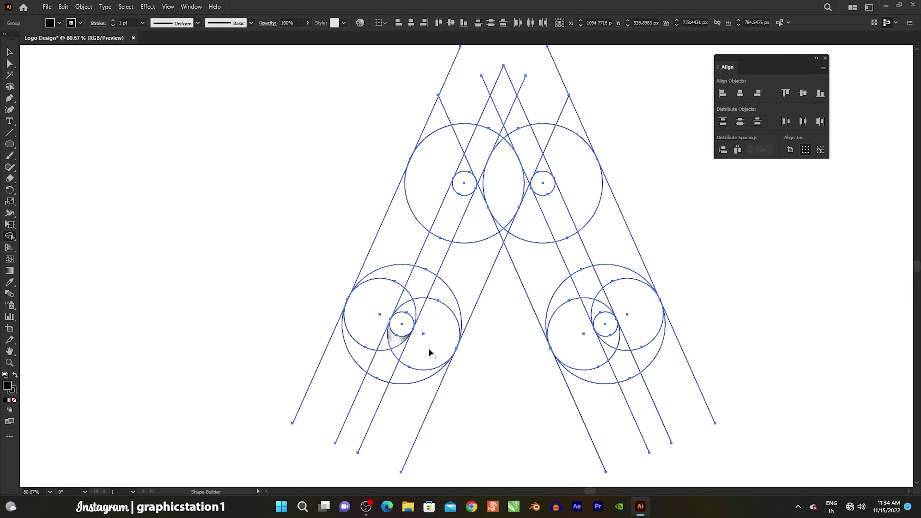
mouse_move(411, 376)
mouse_down()
mouse_move(382, 275)
mouse_move(429, 176)
mouse_move(487, 155)
mouse_move(569, 323)
mouse_up()
mouse_move(608, 364)
mouse_down()
mouse_move(643, 362)
mouse_move(621, 359)
mouse_up()
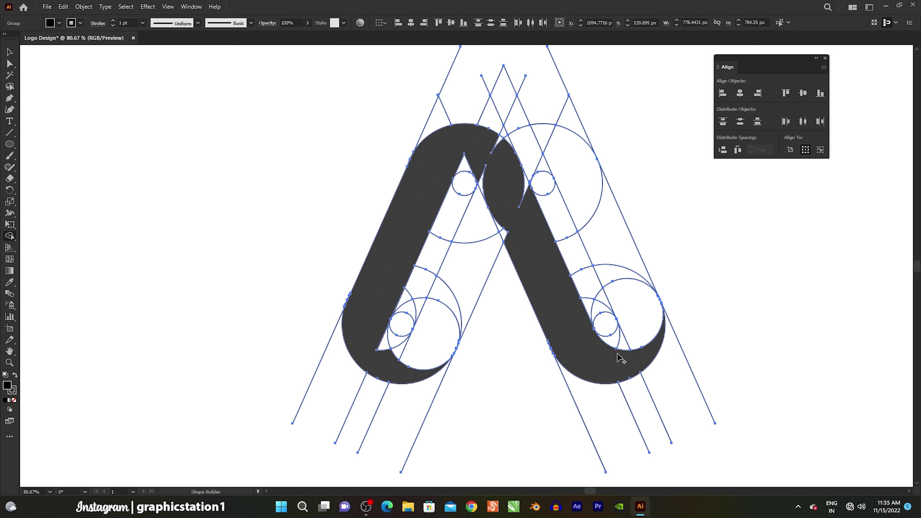
Merge the white slivers beside the arc into the black band
scroll(518, 135, up, 3)
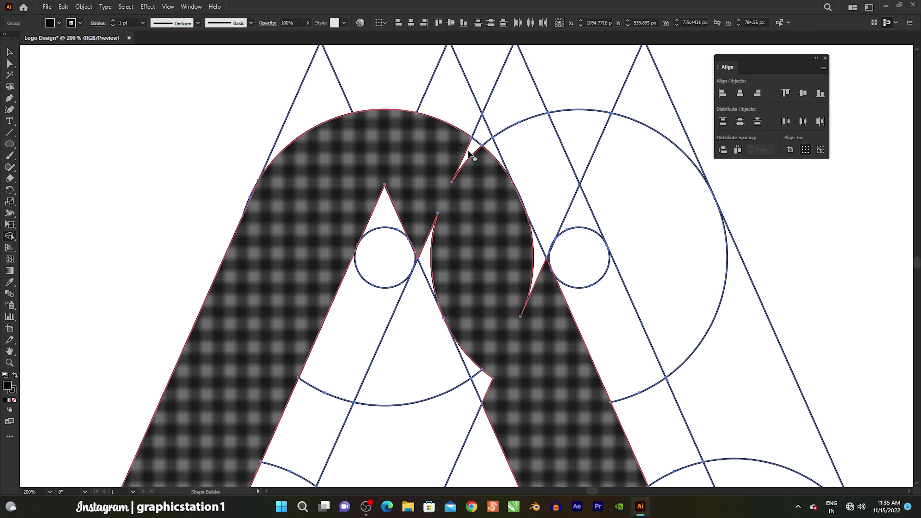
drag(520, 253, 545, 314)
scroll(544, 275, up, 4)
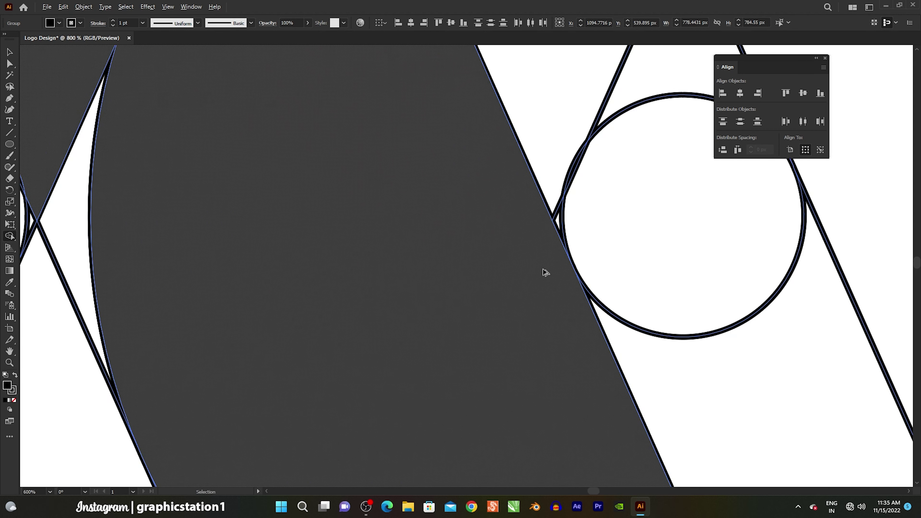
scroll(544, 272, down, 1)
scroll(529, 273, down, 2)
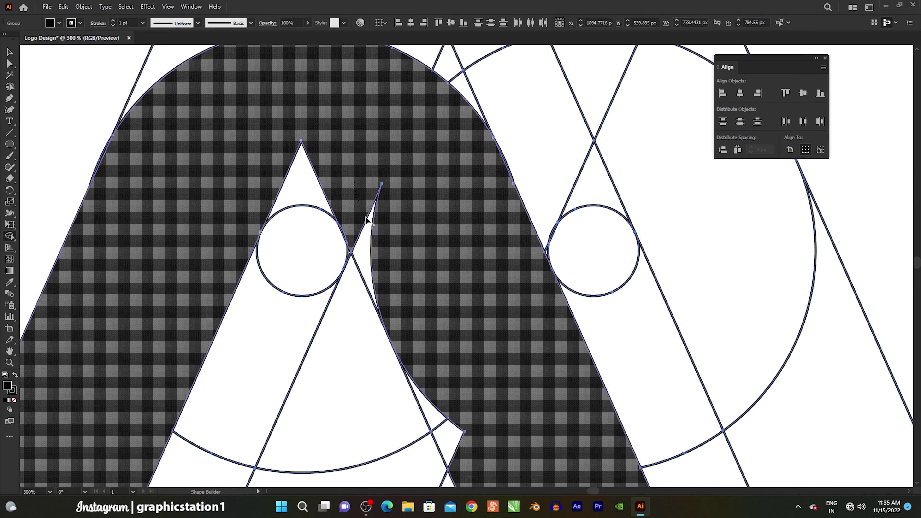
drag(367, 219, 373, 247)
scroll(515, 149, up, 3)
scroll(516, 145, down, 3)
scroll(515, 143, down, 2)
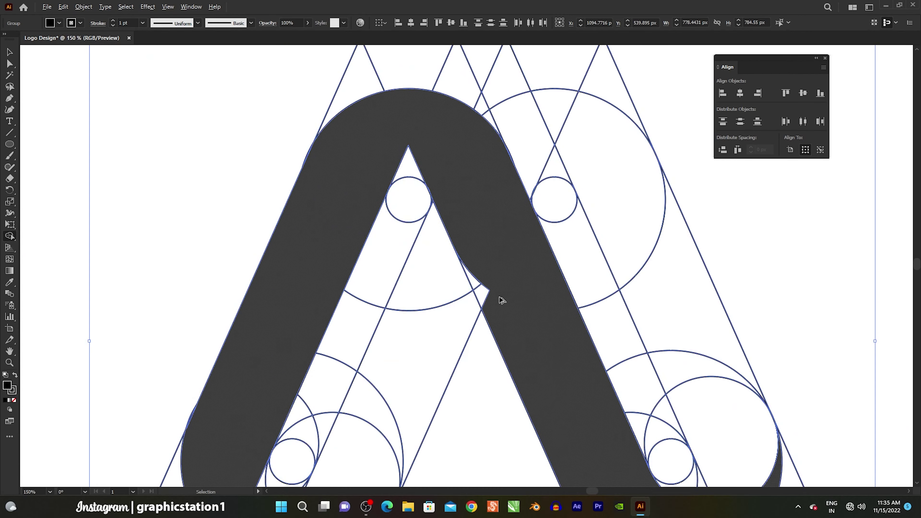
Merge the tiny gap near the arc and the lower-left bowl sliver into the band
scroll(502, 299, up, 3)
click(473, 319)
scroll(390, 167, up, 4)
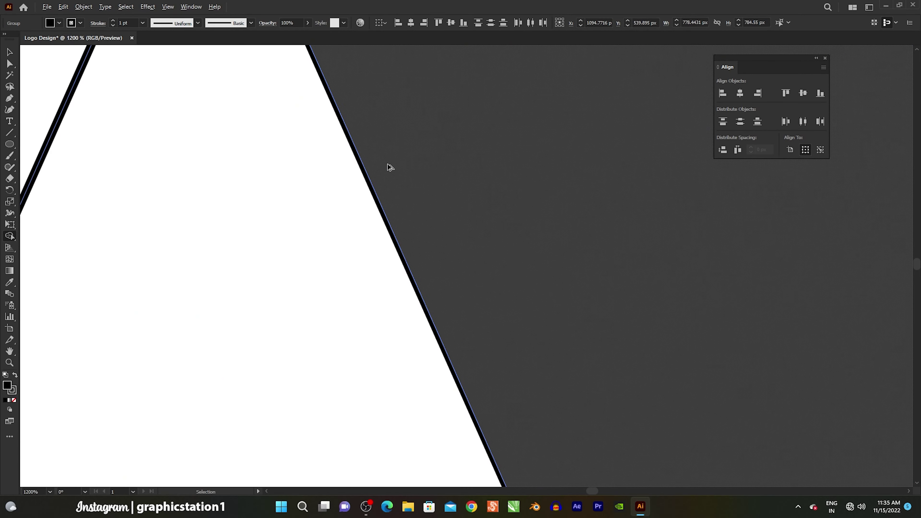
scroll(389, 167, down, 4)
scroll(467, 237, down, 2)
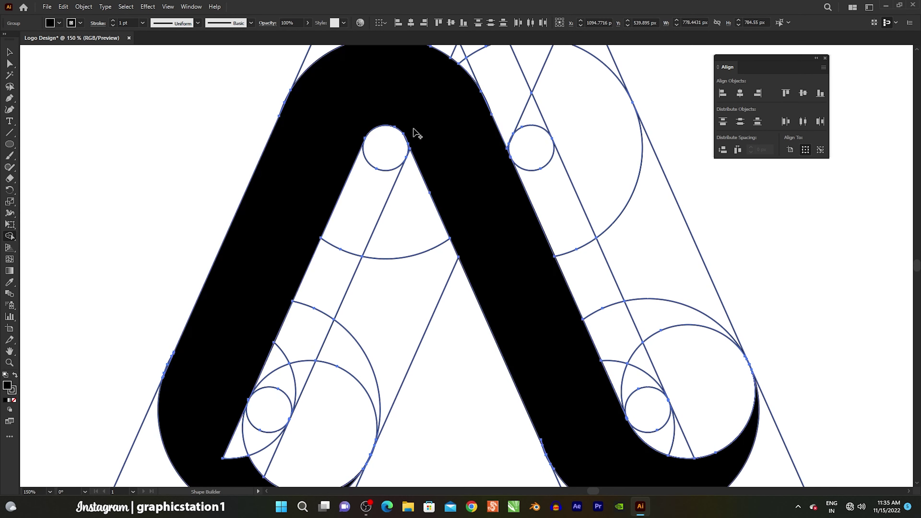
scroll(380, 123, down, 2)
scroll(298, 277, up, 4)
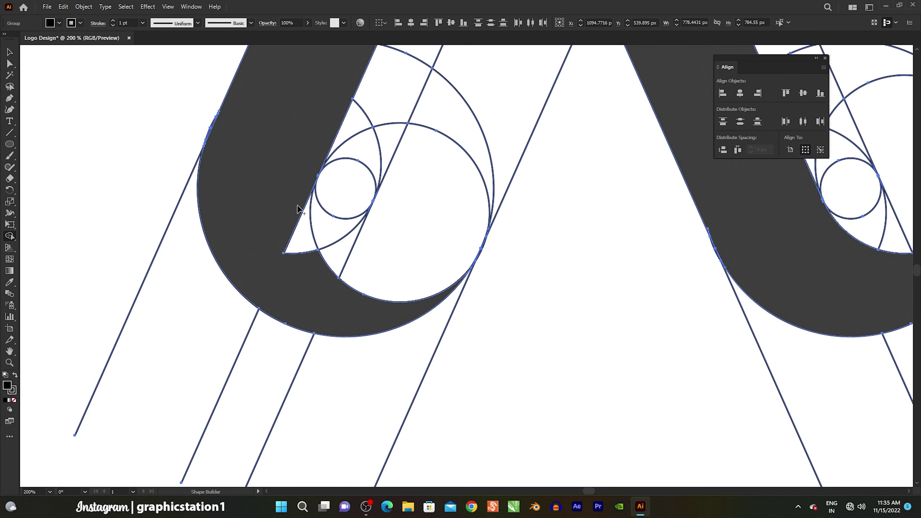
drag(297, 209, 310, 269)
scroll(254, 203, down, 1)
scroll(222, 159, up, 3)
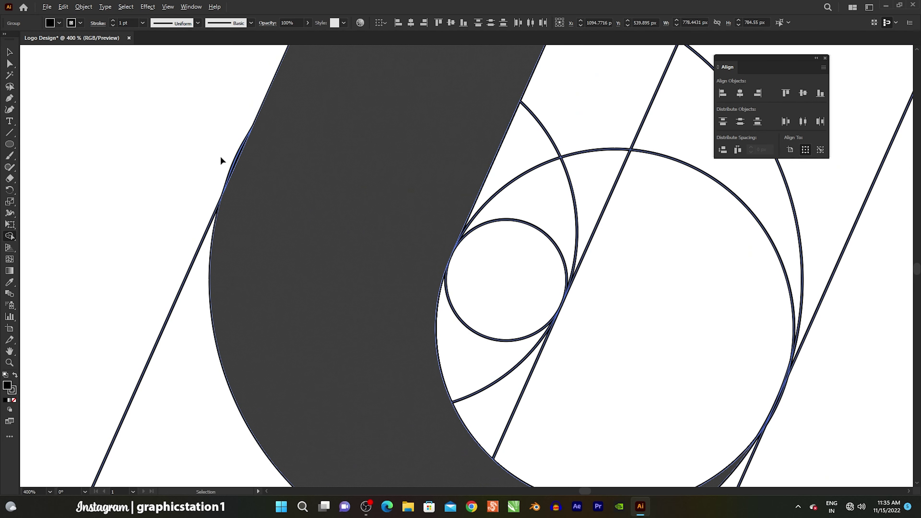
scroll(222, 160, down, 3)
scroll(232, 199, down, 2)
scroll(337, 120, up, 2)
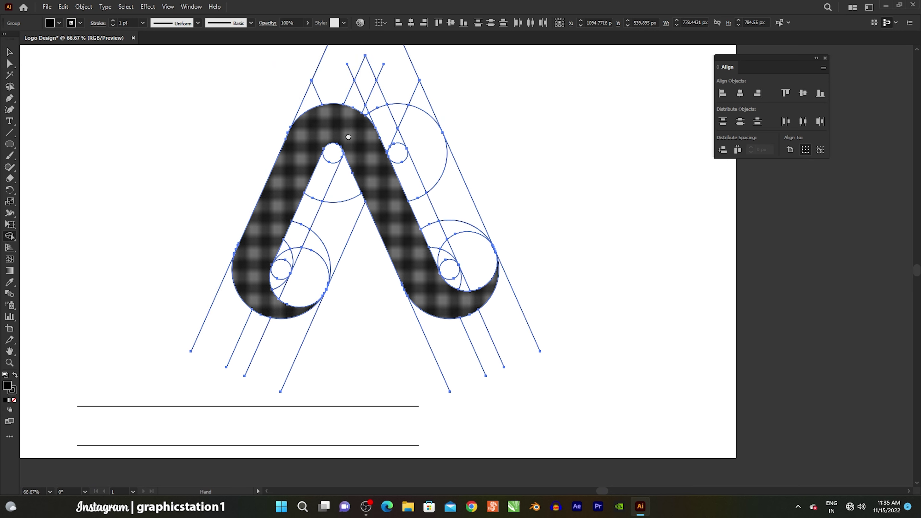
scroll(385, 146, up, 2)
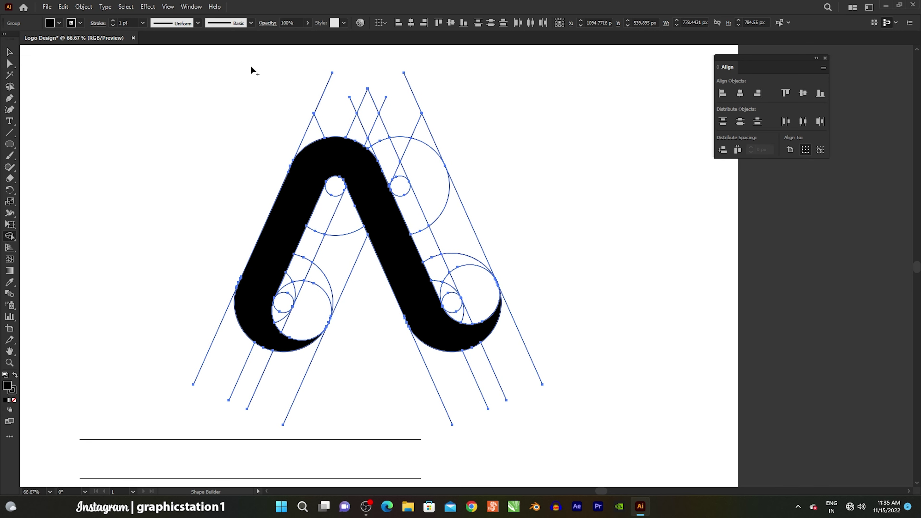
Set a light gray fill and merge the lower-left regions and triangle into one stripe
click(59, 24)
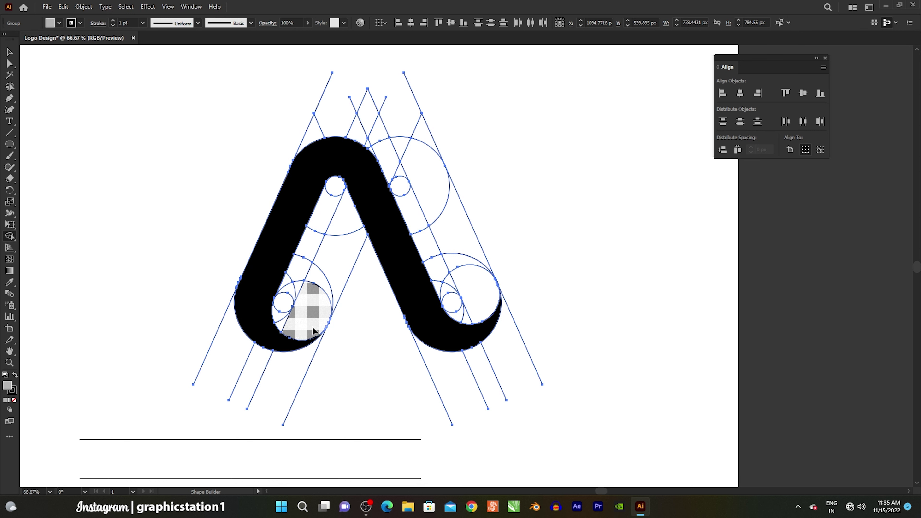
mouse_move(284, 326)
mouse_down()
mouse_move(315, 320)
mouse_move(329, 284)
mouse_up()
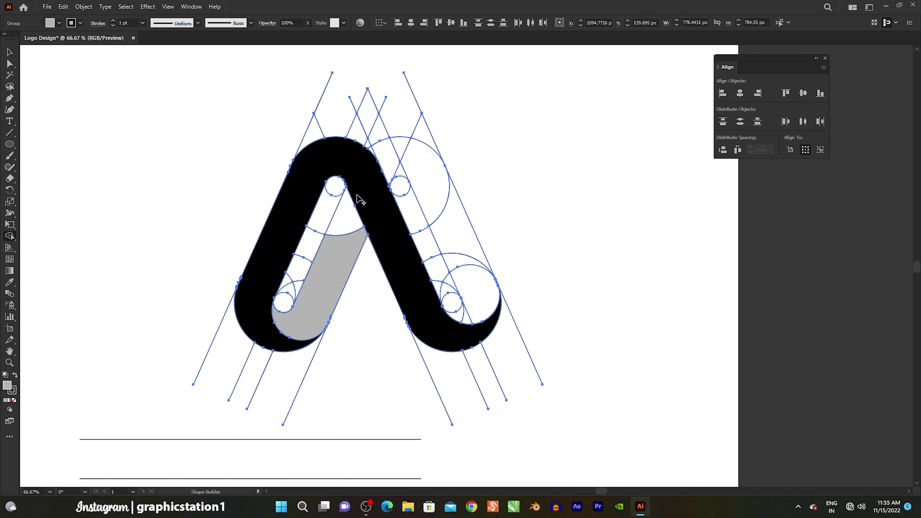
scroll(360, 195, up, 1)
drag(336, 267, 339, 271)
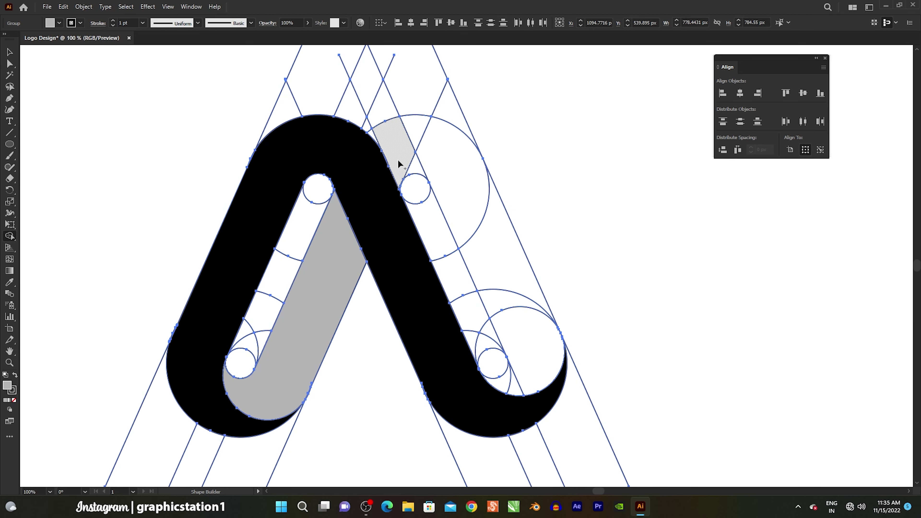
Merge the right-side regions and small triangle into the second gray stripe
drag(374, 135, 532, 344)
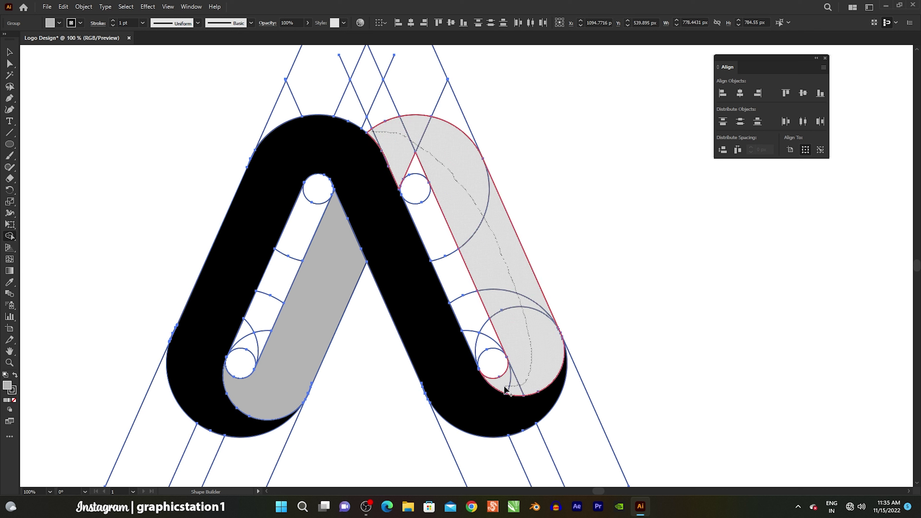
drag(520, 388, 506, 390)
drag(435, 138, 428, 172)
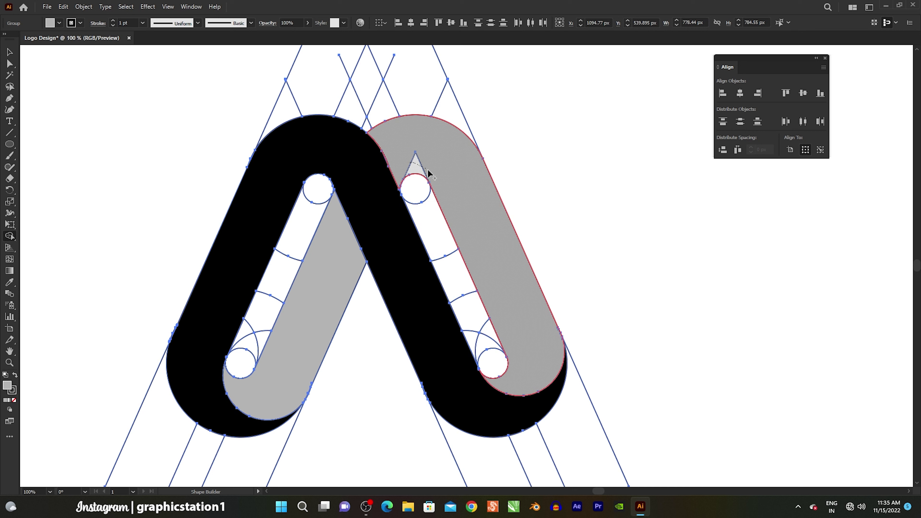
click(9, 52)
Ungroup the logo artwork and check the gray stripe's context options
click(101, 109)
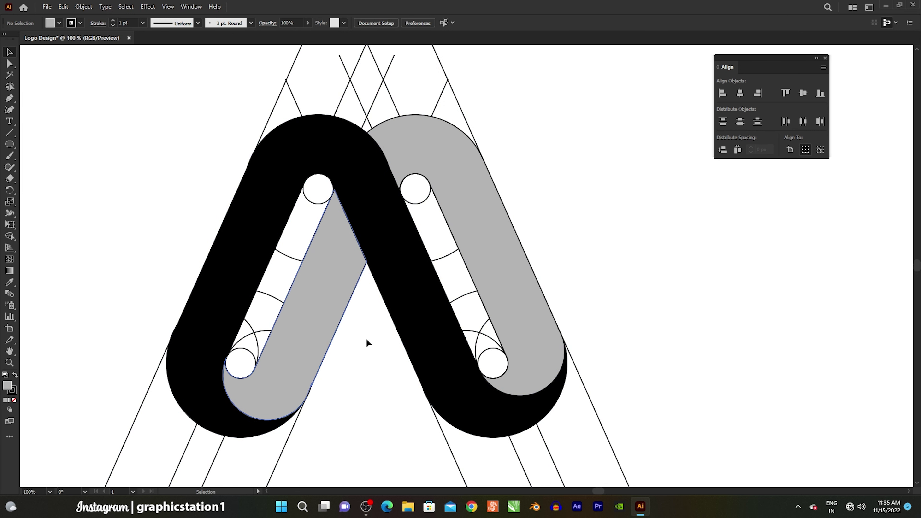
click(371, 199)
right_click(370, 200)
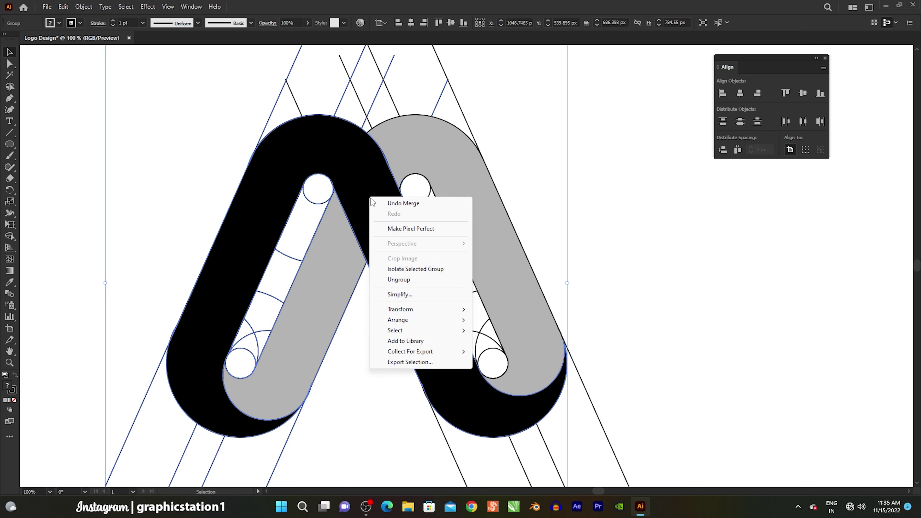
click(398, 279)
click(580, 241)
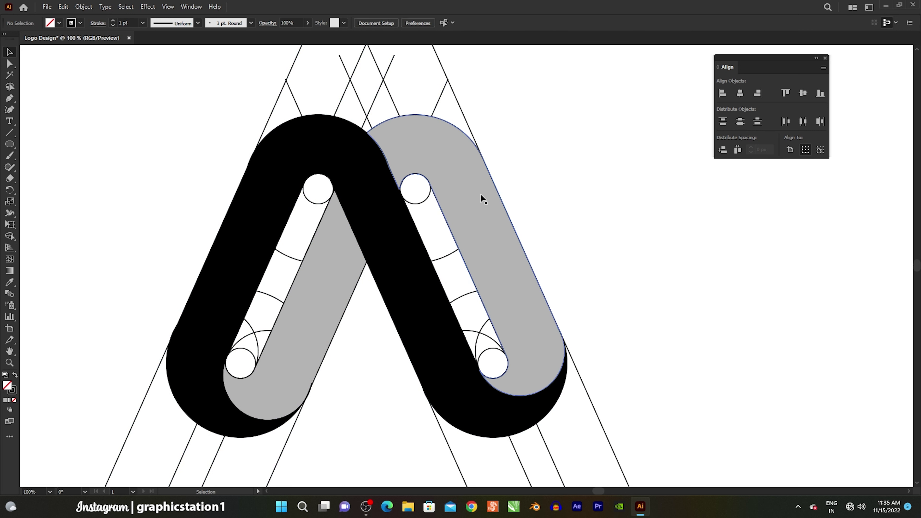
right_click(480, 193)
click(515, 274)
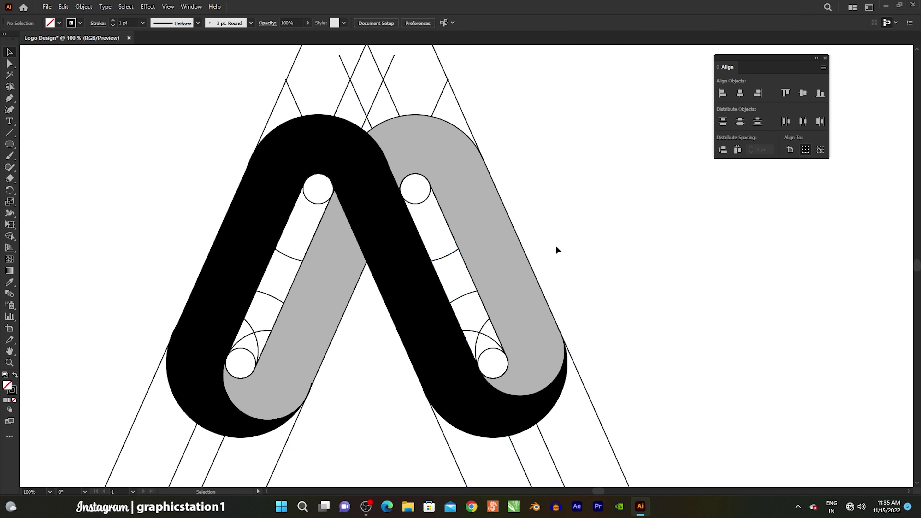
Select both gray stripes and the black band, and cut them
click(335, 275)
right_click(335, 276)
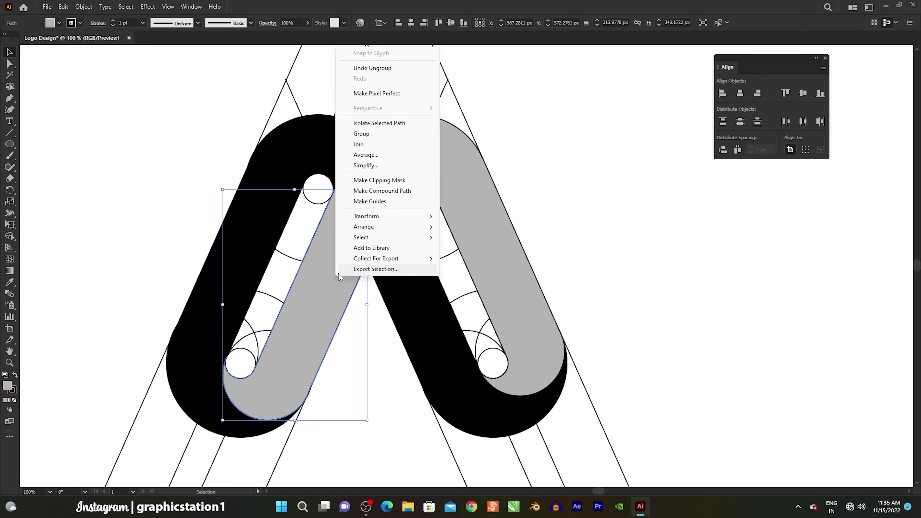
click(343, 342)
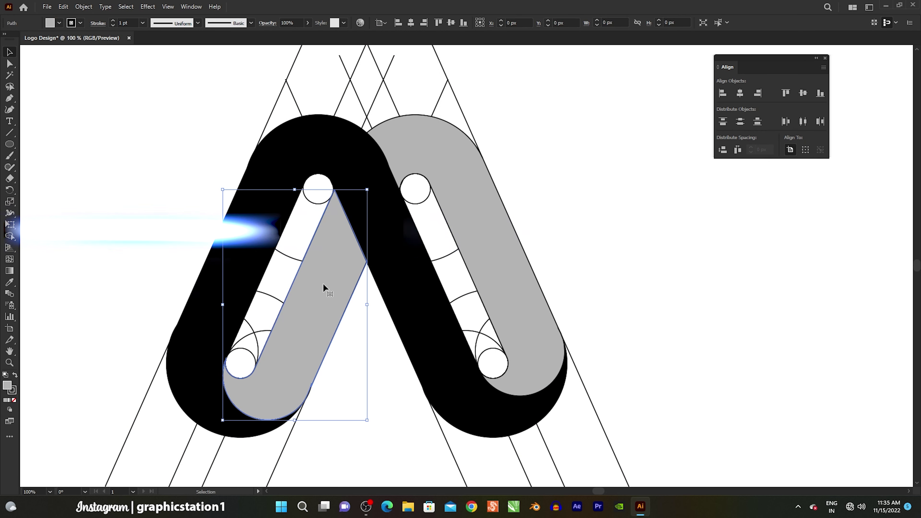
shift+click(386, 264)
shift+click(468, 234)
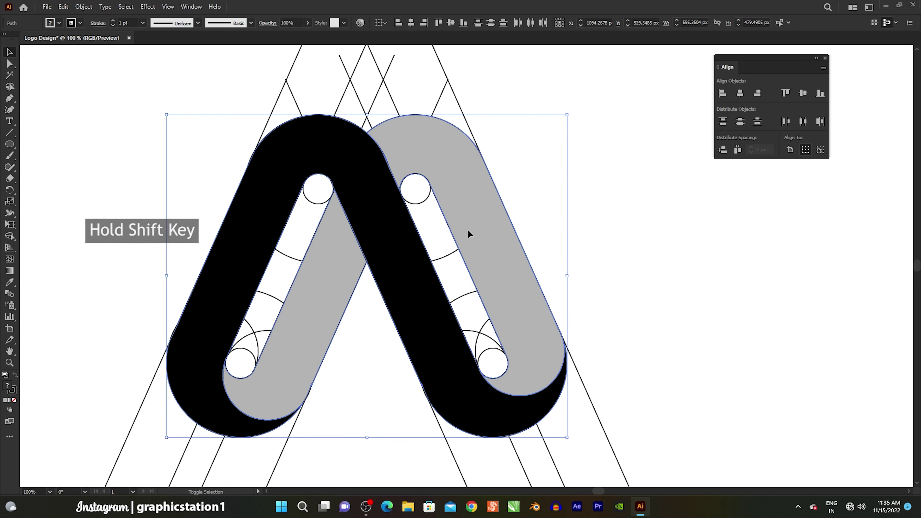
click(64, 6)
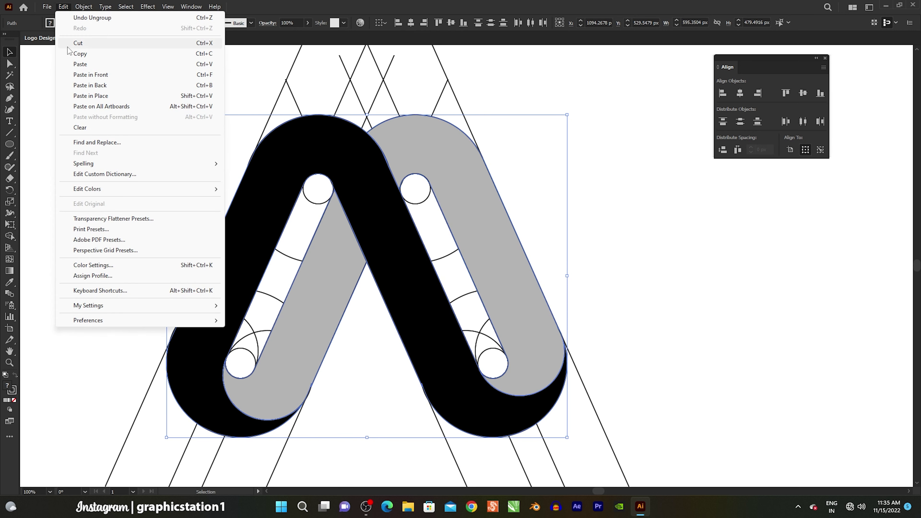
click(78, 44)
Delete the remaining construction guides, then Paste in Front to restore the logo
scroll(427, 199, down, 2)
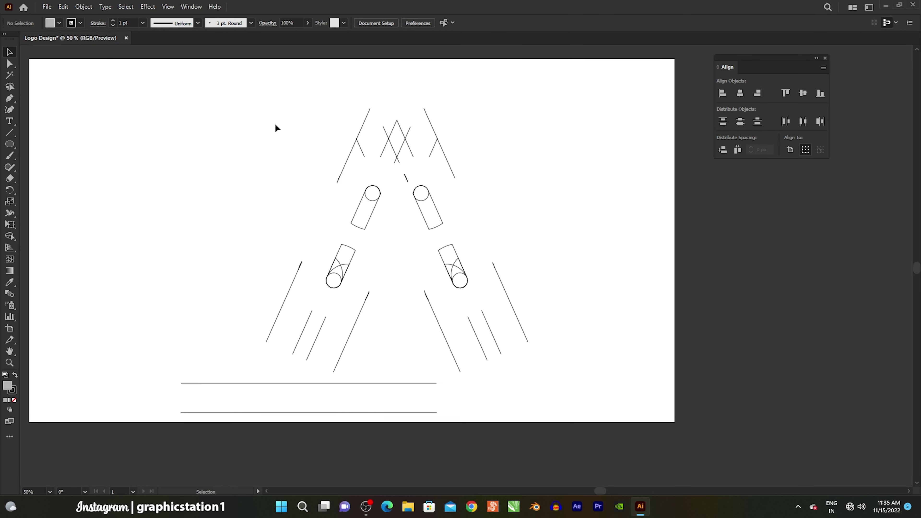
drag(275, 122, 530, 346)
key(Delete)
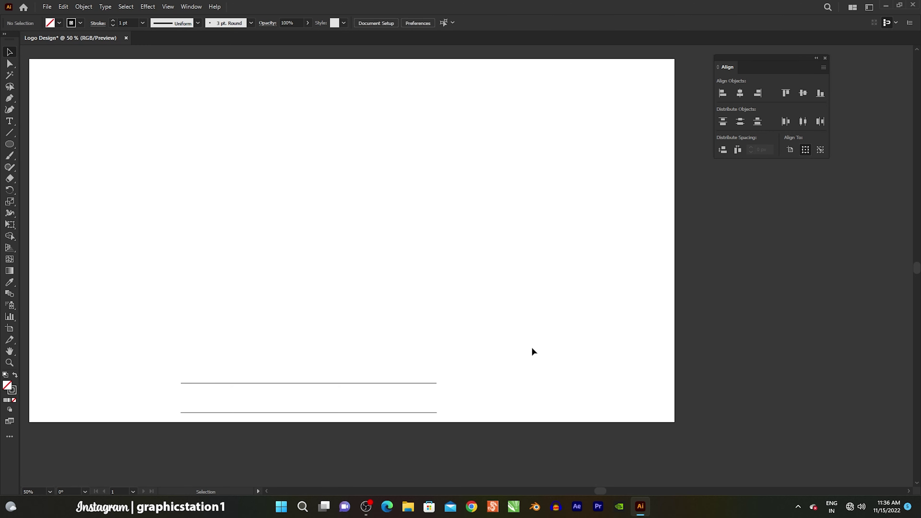
click(62, 8)
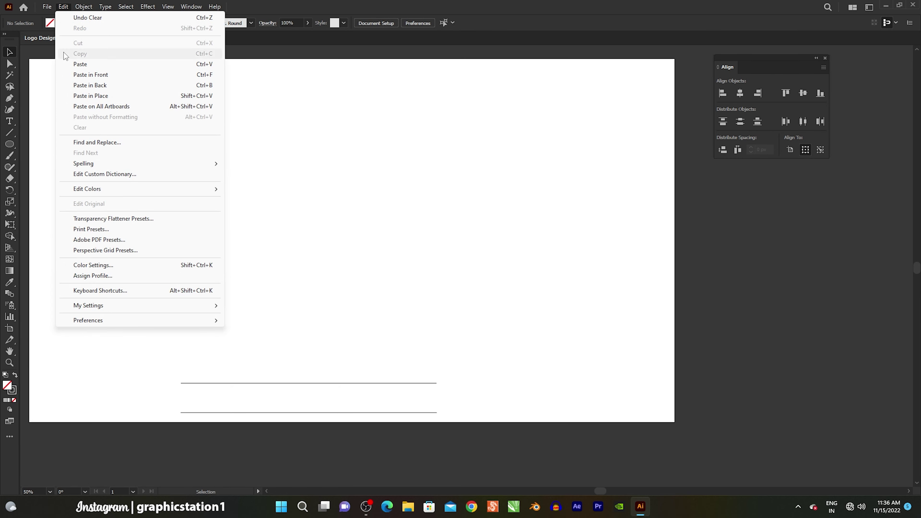
click(65, 75)
click(190, 199)
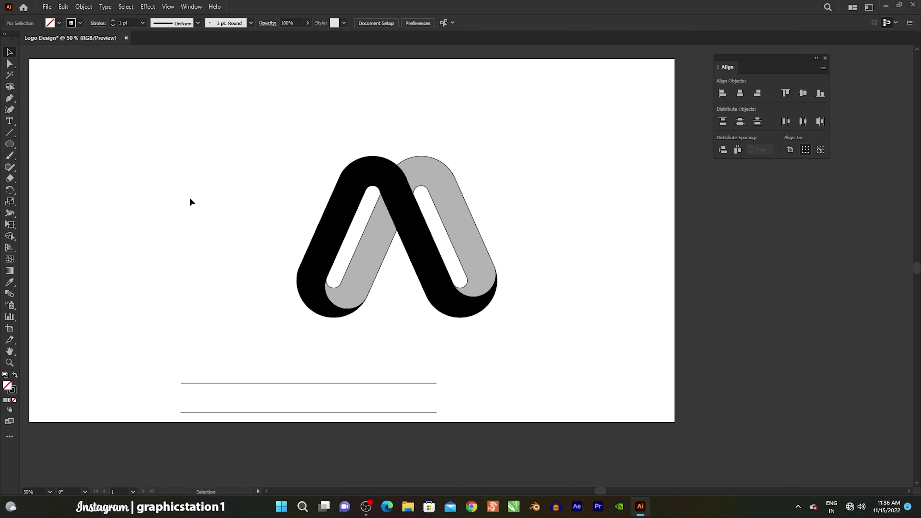
click(9, 362)
Set the stroke of both logo bands to None and select the two horizontal lines
mouse_move(400, 232)
mouse_down()
mouse_move(465, 279)
mouse_move(431, 272)
mouse_up()
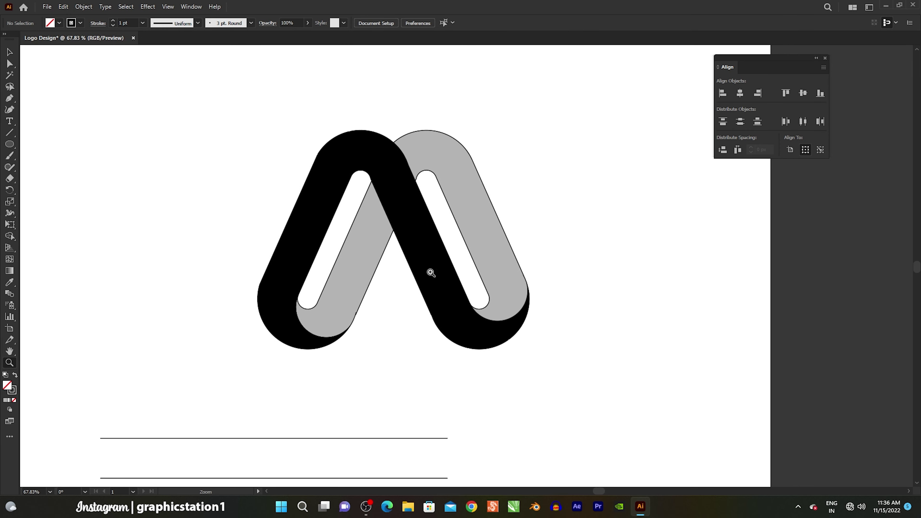
click(9, 52)
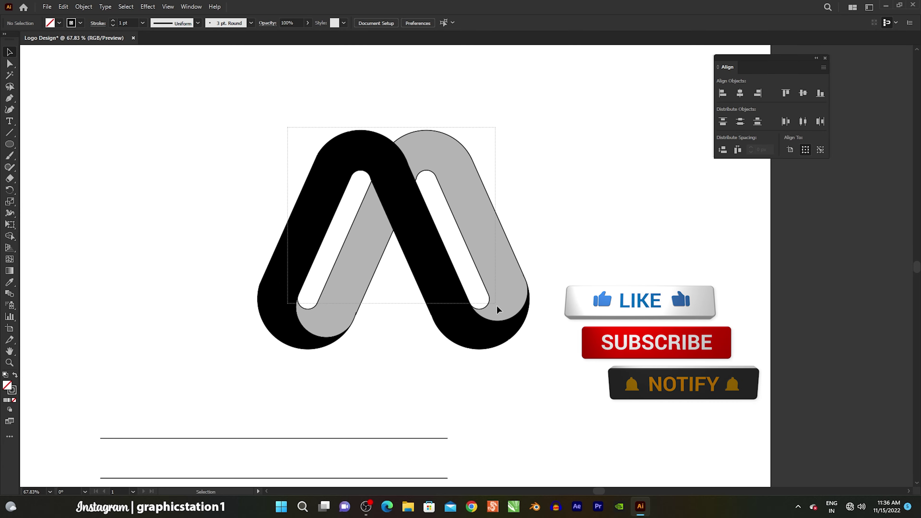
drag(333, 168, 493, 302)
click(77, 26)
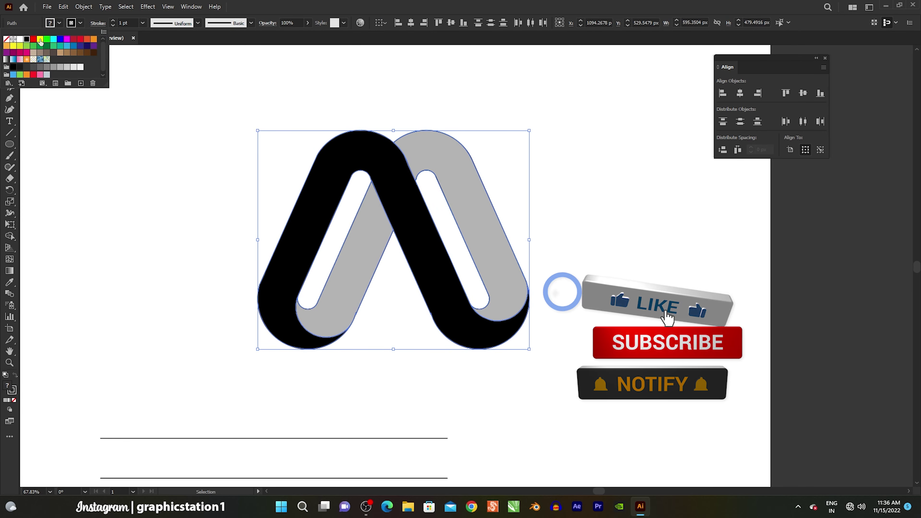
click(6, 35)
click(161, 195)
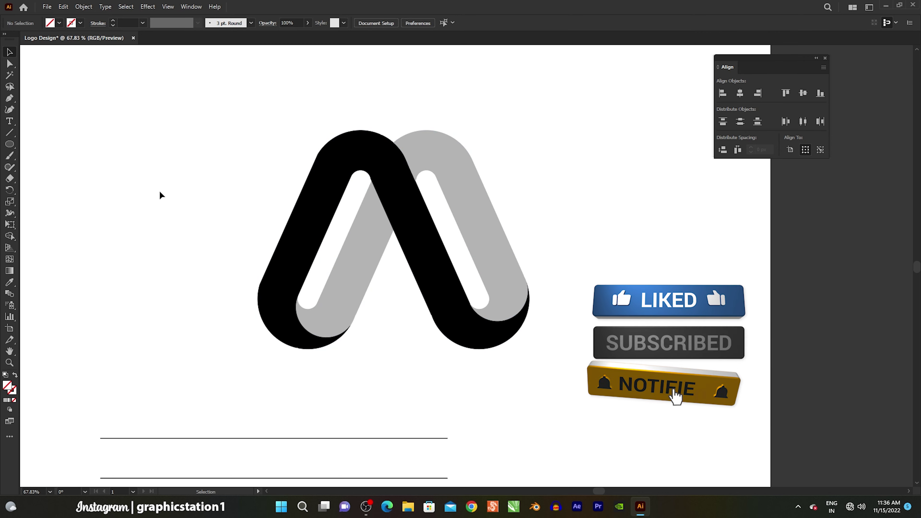
mouse_move(208, 412)
mouse_down()
mouse_move(252, 477)
mouse_move(259, 449)
mouse_move(363, 405)
mouse_up()
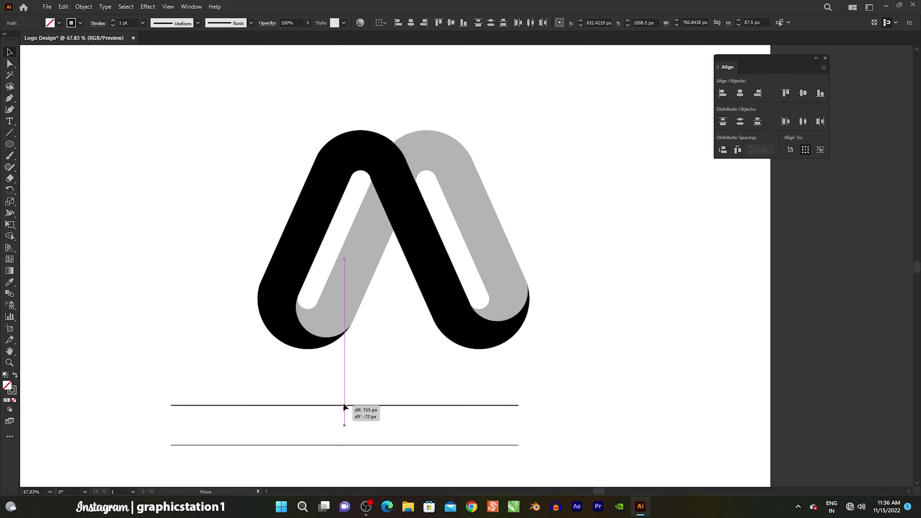
Draw a vertical line across both horizontals and paste a copy shifted to the right
click(336, 460)
drag(14, 134, 32, 133)
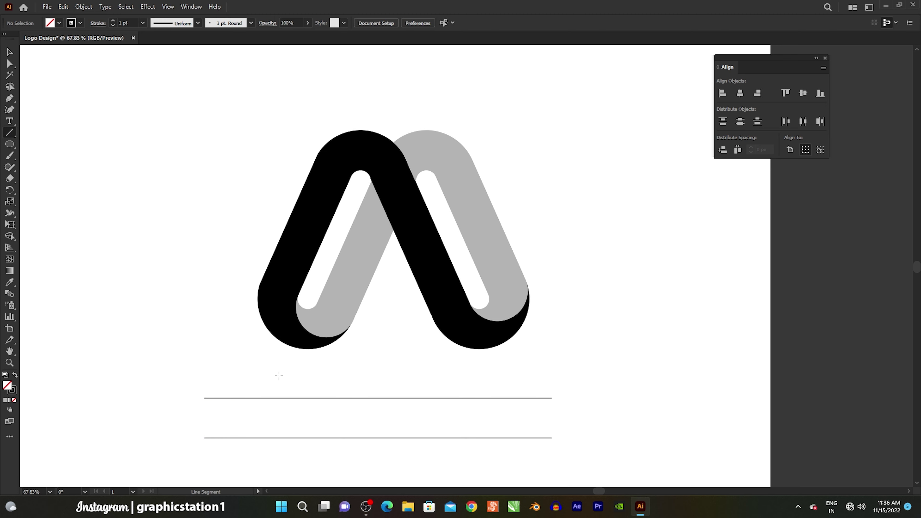
drag(279, 376, 279, 460)
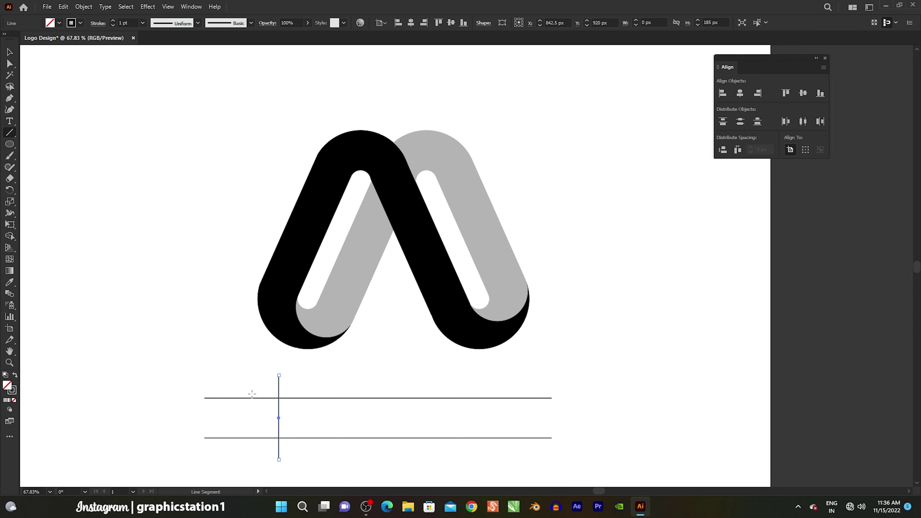
click(16, 55)
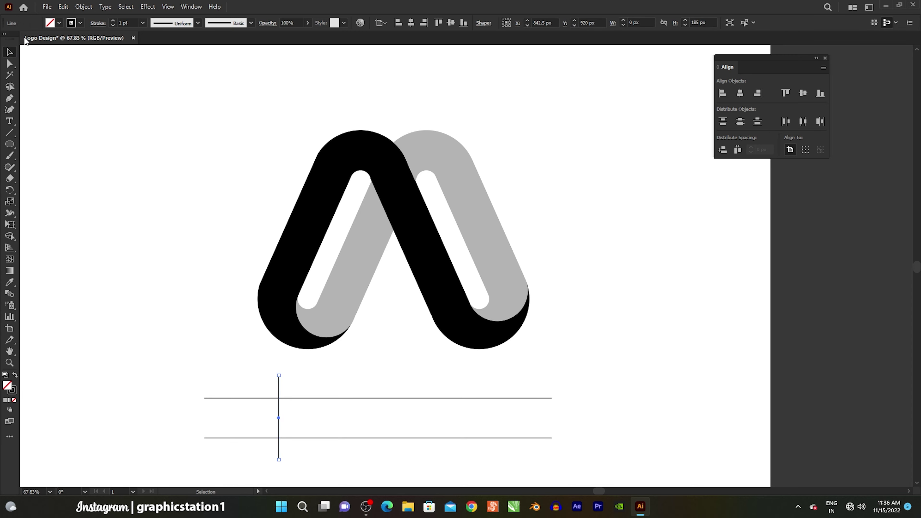
click(63, 7)
click(79, 53)
click(63, 6)
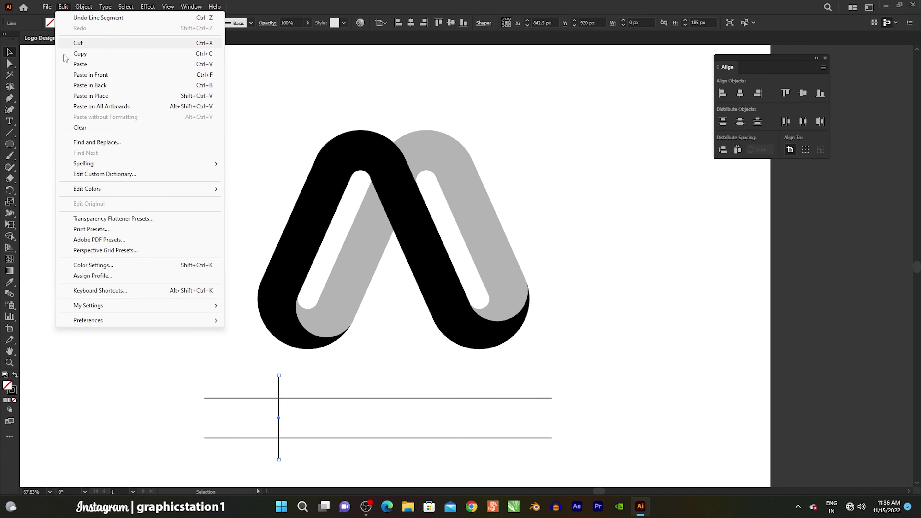
click(64, 74)
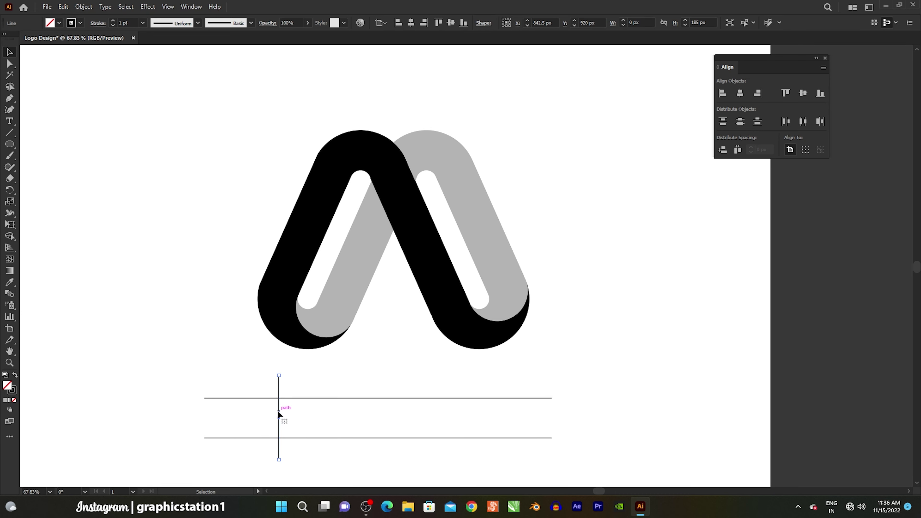
drag(278, 417, 478, 419)
Select the crossing lines and Shape Build the centre cell into a black rectangle
drag(253, 365, 502, 465)
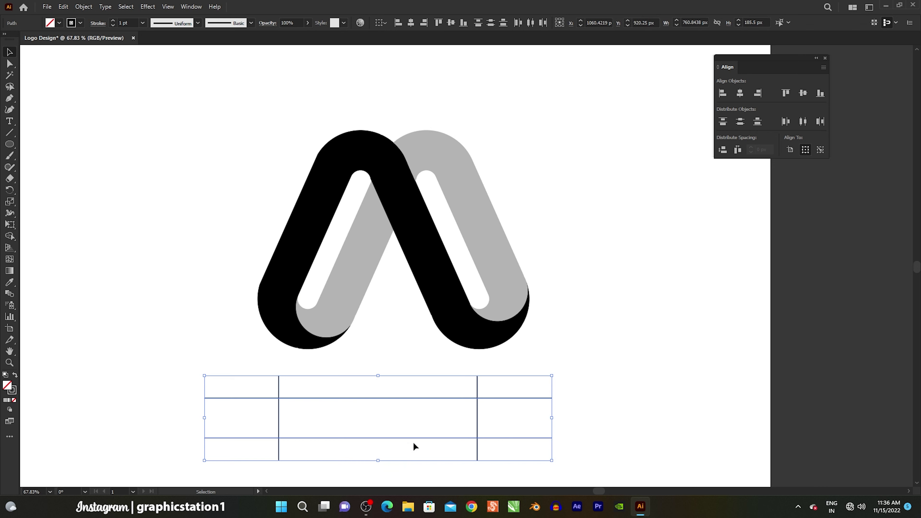
drag(9, 236, 39, 233)
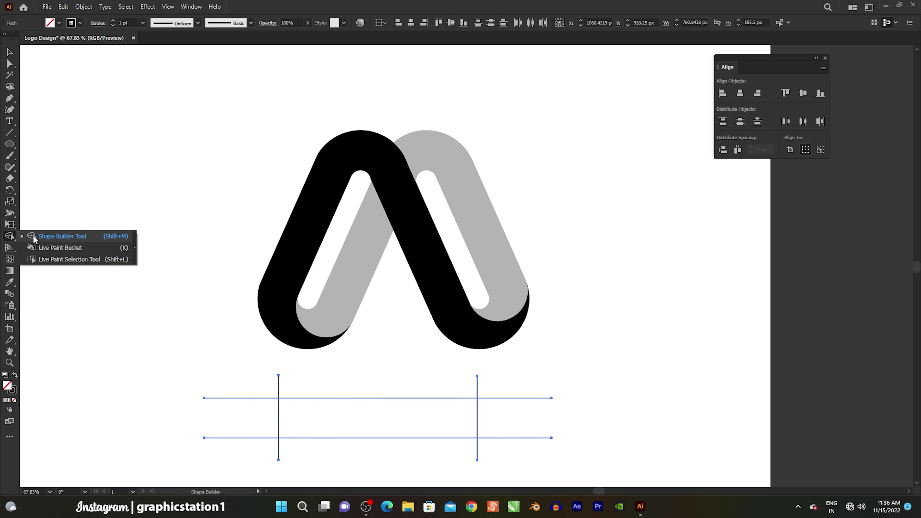
click(59, 23)
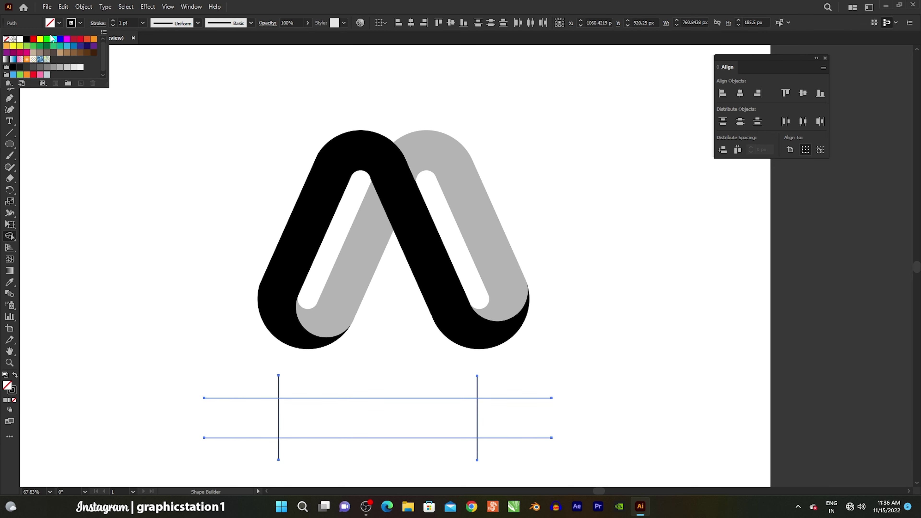
click(26, 40)
click(302, 417)
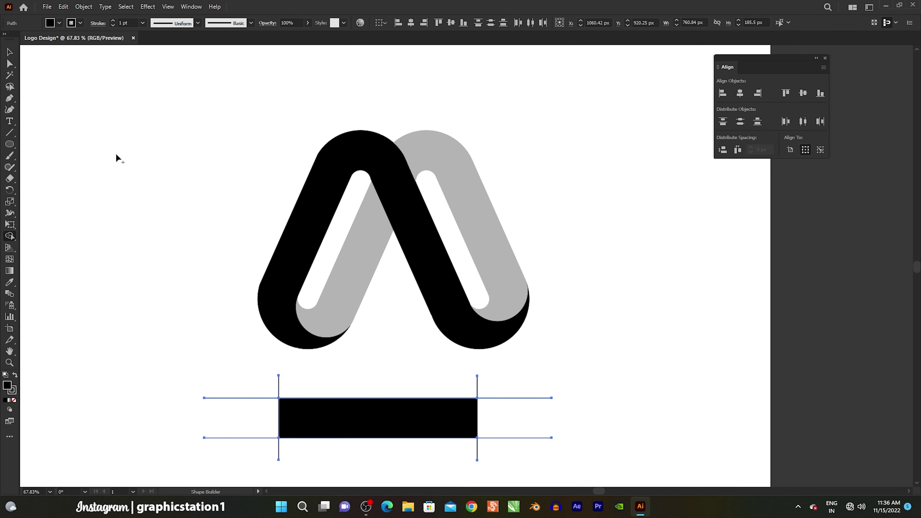
Move the black rectangle across the A's lower legs and delete the leftover lines
click(14, 54)
click(261, 334)
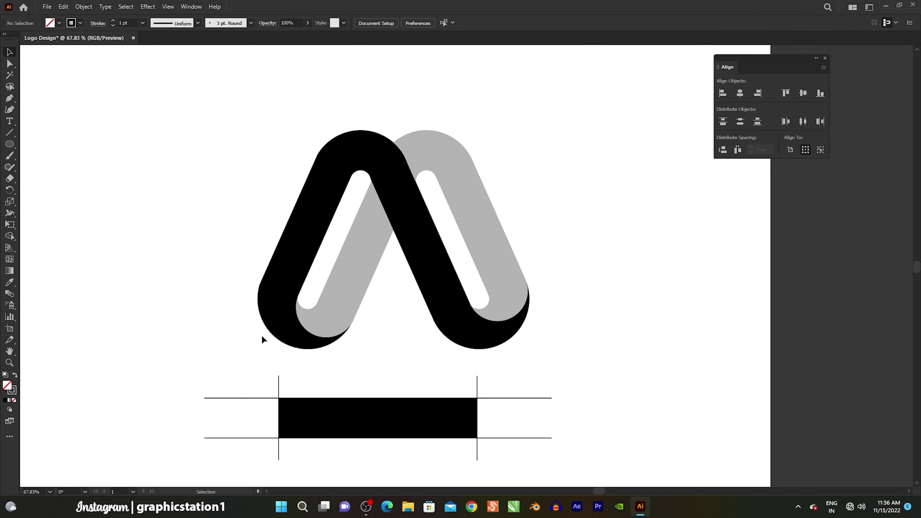
drag(328, 424, 328, 358)
drag(315, 302, 308, 287)
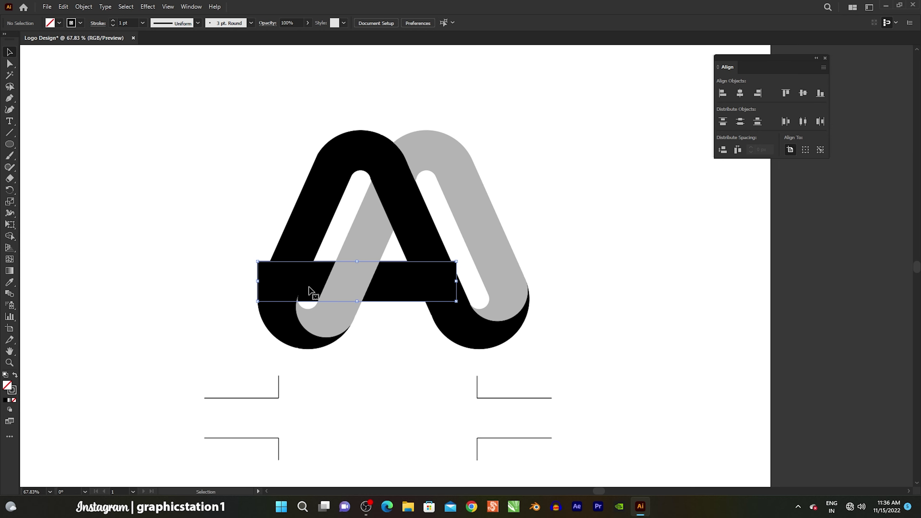
drag(198, 369, 520, 475)
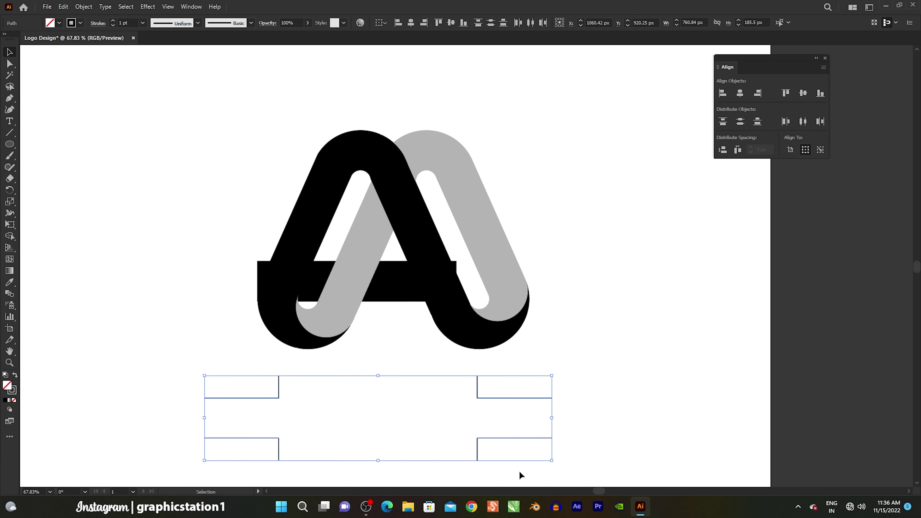
key(Delete)
click(385, 287)
right_click(385, 281)
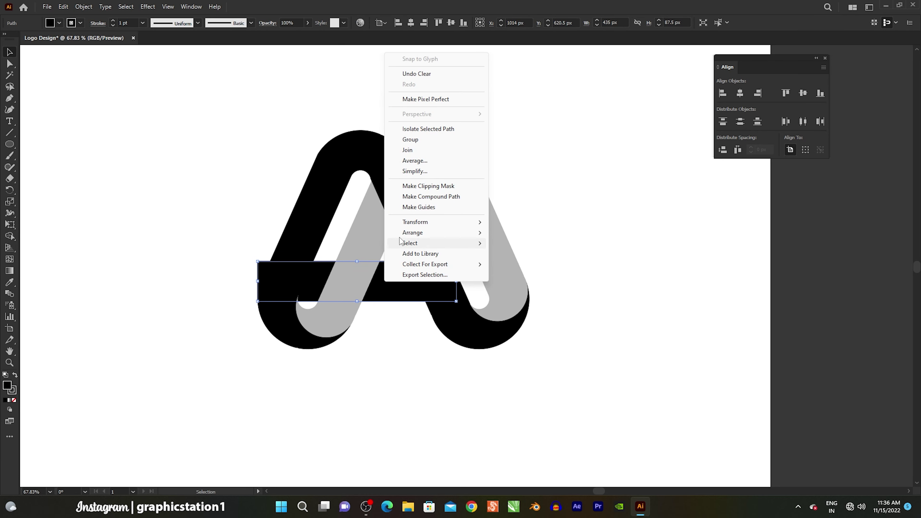
Shift the crossbar 45 px right and narrow it to 345.5 px from its right edge
mouse_move(412, 232)
click(505, 232)
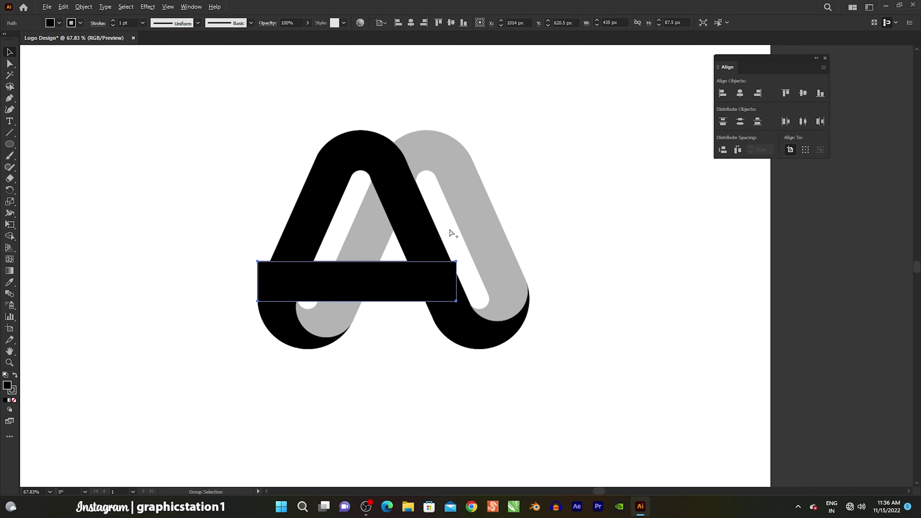
scroll(453, 232, up, 1)
drag(451, 218, 475, 241)
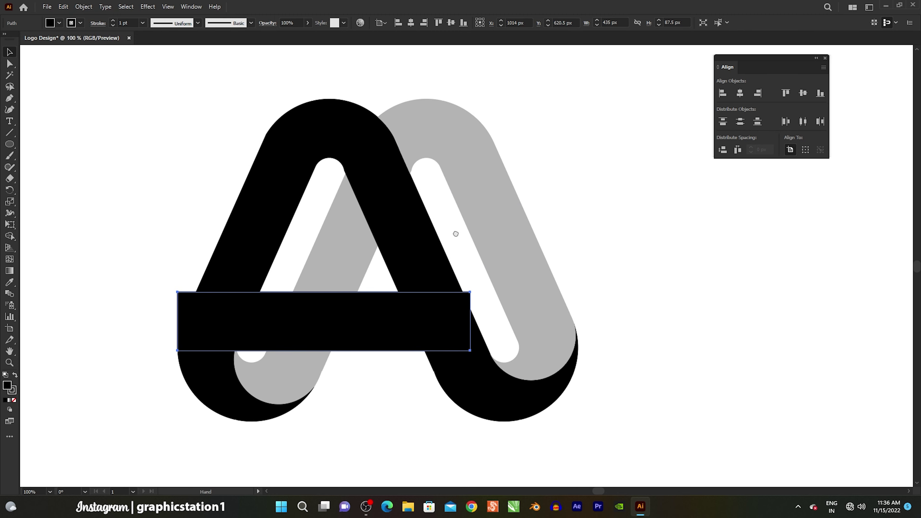
click(216, 219)
mouse_move(259, 323)
mouse_down()
mouse_move(290, 323)
mouse_move(294, 301)
mouse_up()
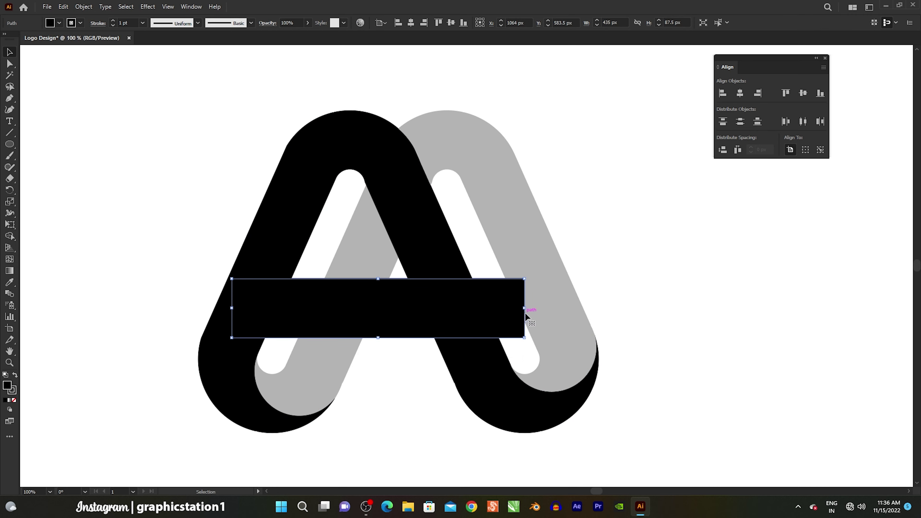
drag(524, 308, 465, 308)
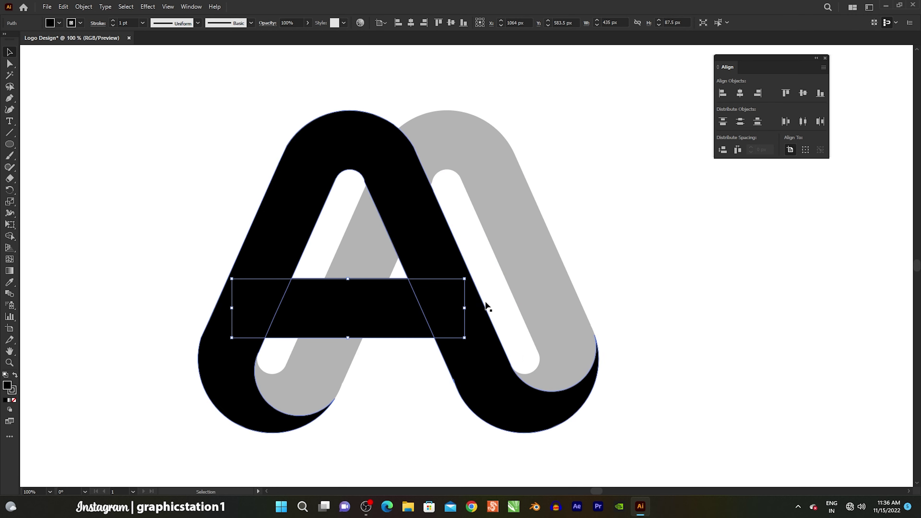
click(598, 234)
Bring the black A band in front of the crossbar, then reselect the crossbar
click(415, 185)
right_click(416, 186)
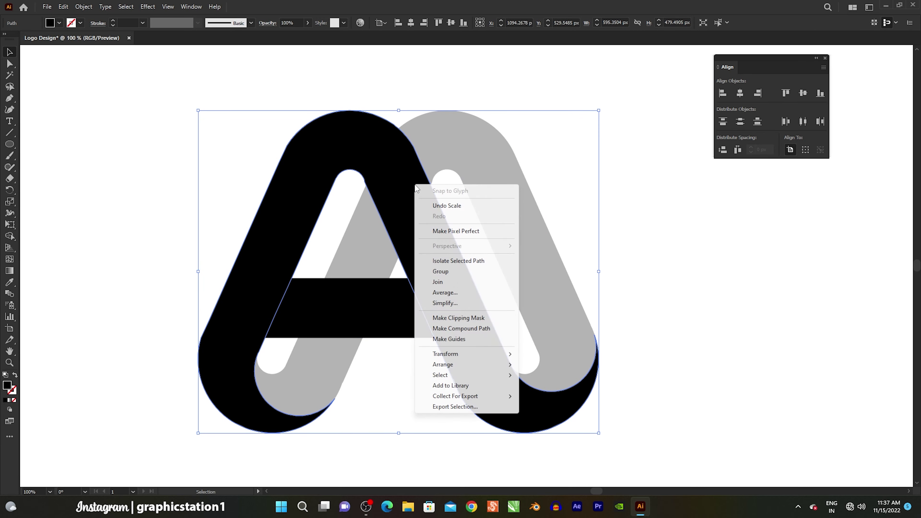
mouse_move(443, 364)
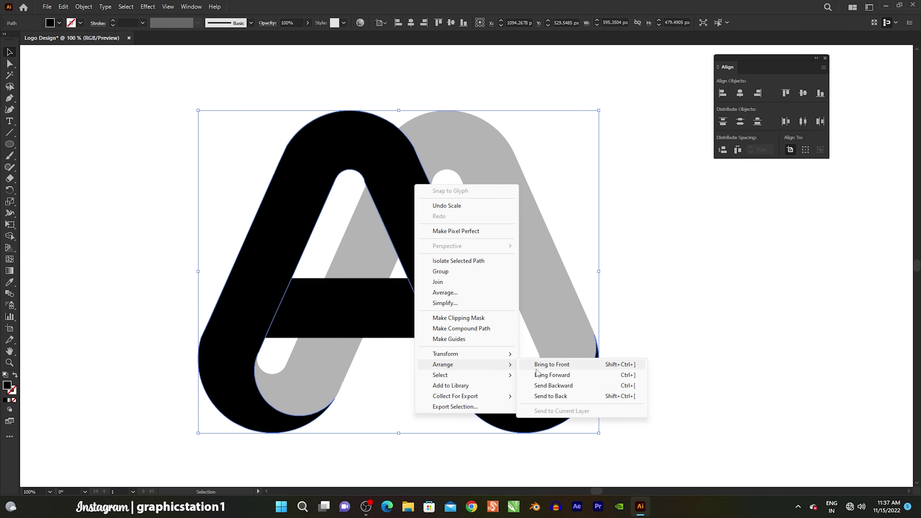
click(536, 372)
click(674, 346)
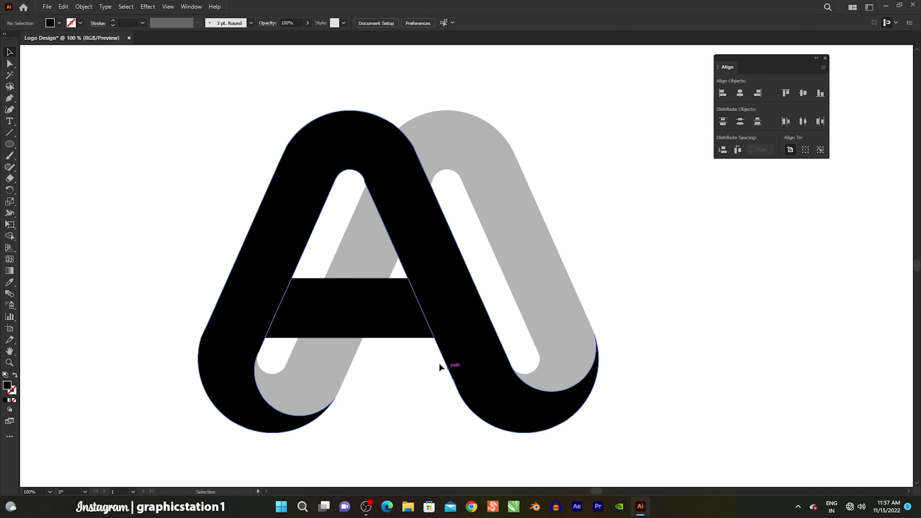
click(369, 323)
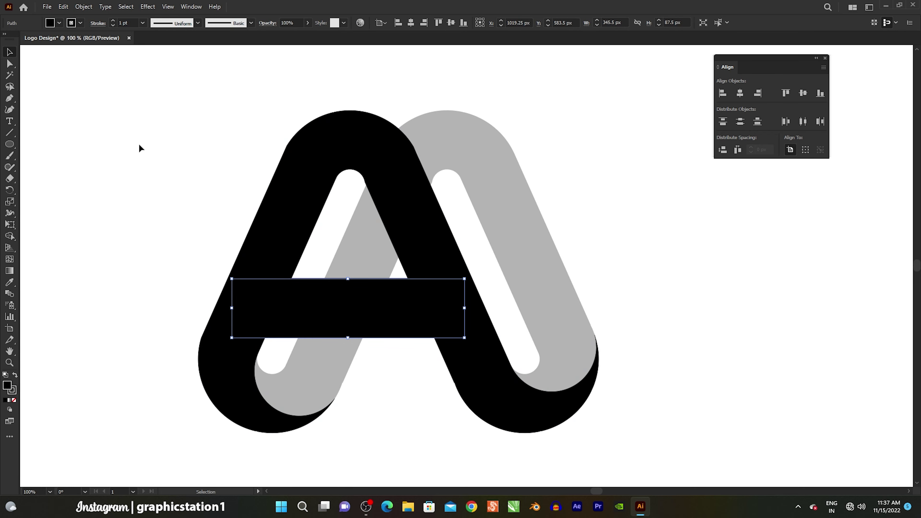
Duplicate the crossbar in front and move the copy down and to the right
click(63, 7)
click(77, 54)
click(63, 7)
click(78, 74)
mouse_move(360, 315)
mouse_down()
mouse_move(425, 349)
mouse_move(443, 340)
mouse_up()
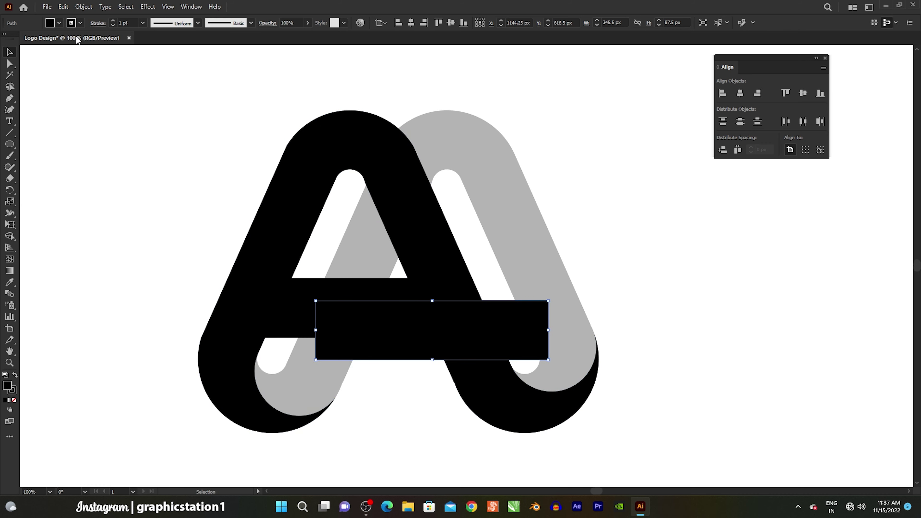
Fill the copy light grey, nudge it into place, and select the black A with its crossbar
click(59, 23)
click(62, 70)
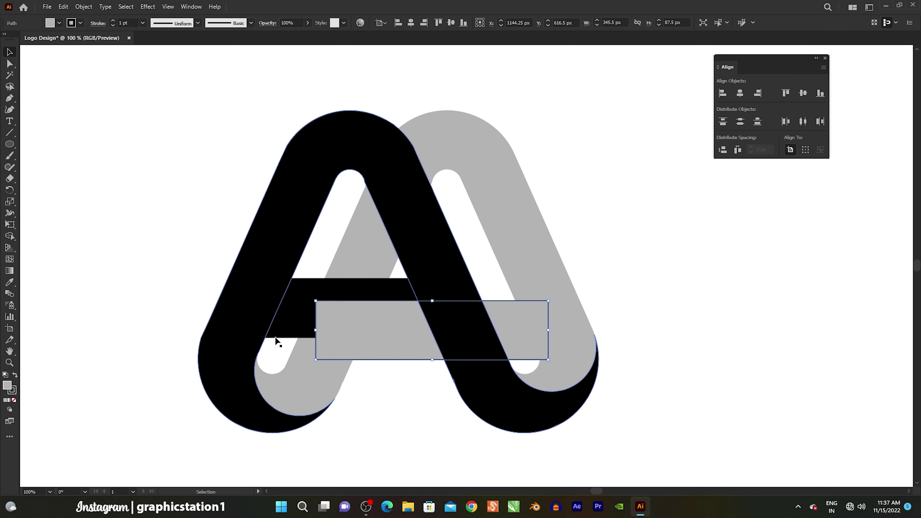
drag(407, 344, 412, 332)
click(597, 268)
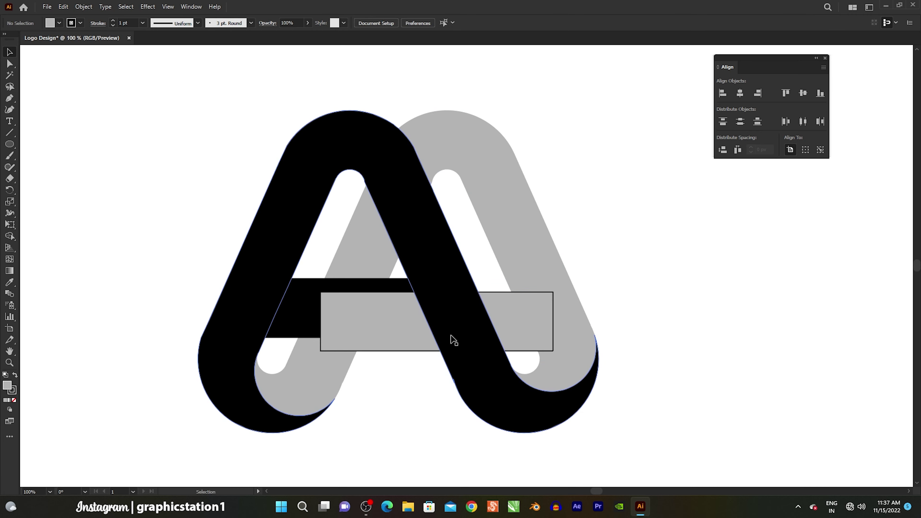
drag(218, 258, 270, 305)
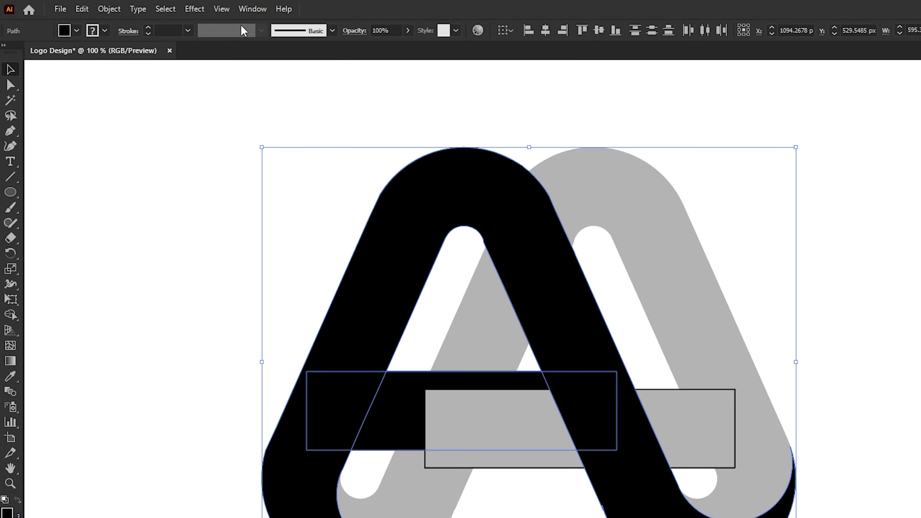
Unite the crossbar with the black front A using the Pathfinder panel
click(191, 7)
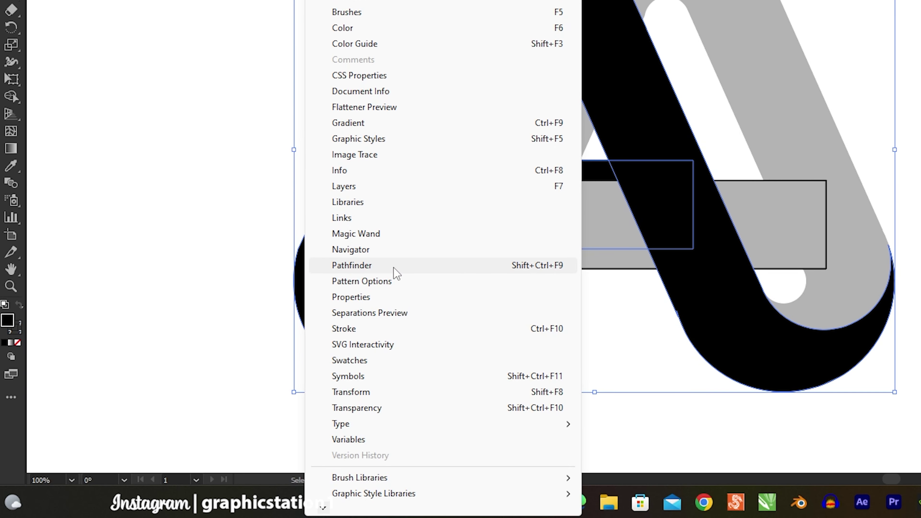
click(395, 269)
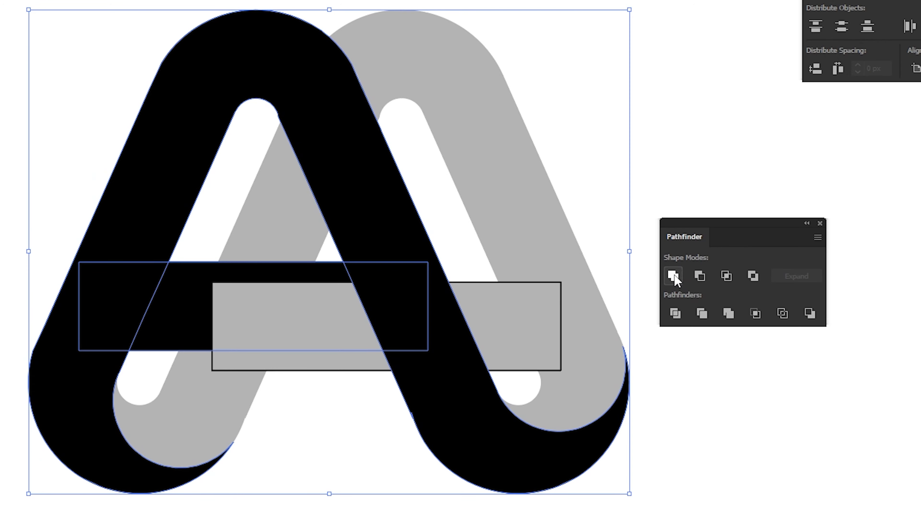
click(674, 279)
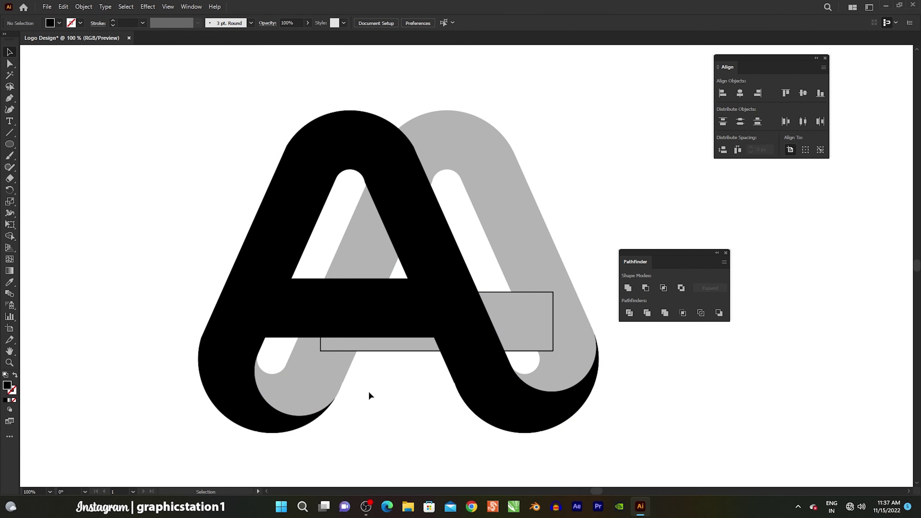
Unite the two gray shapes and the crossbar rectangle into one back band
click(380, 253)
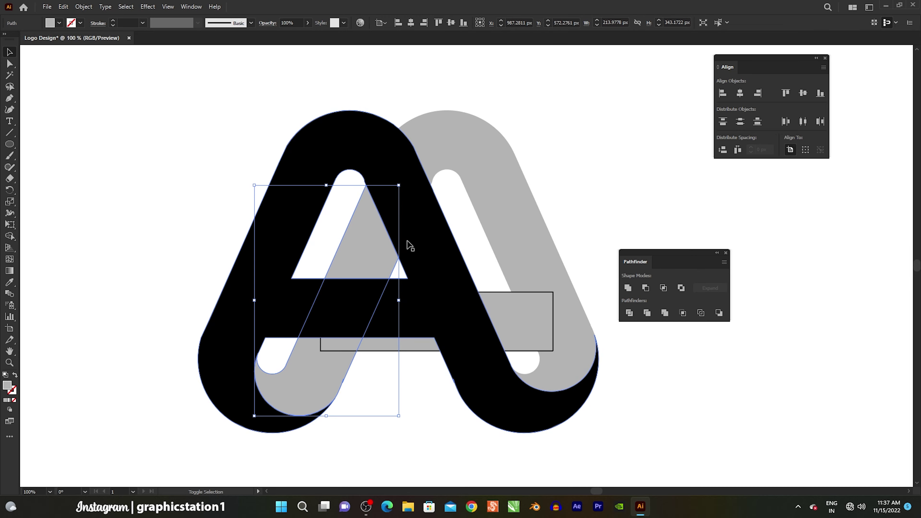
shift+click(507, 221)
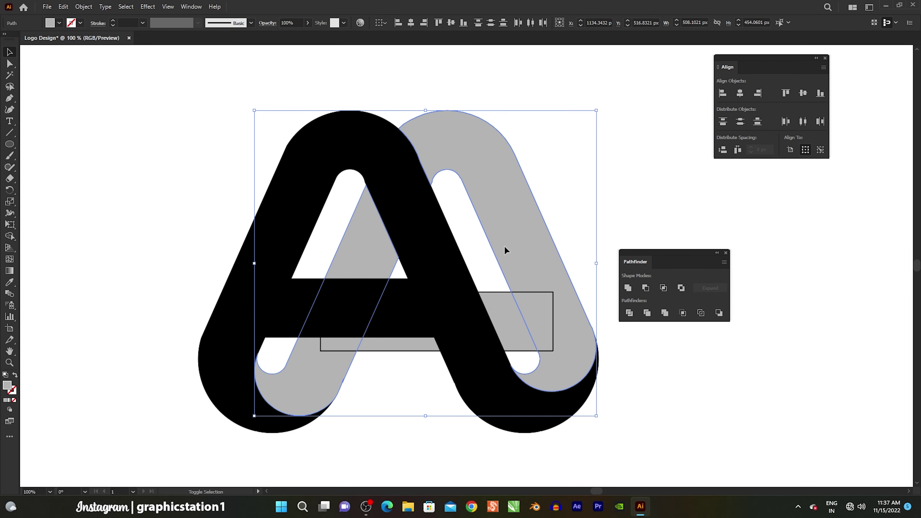
shift+click(500, 324)
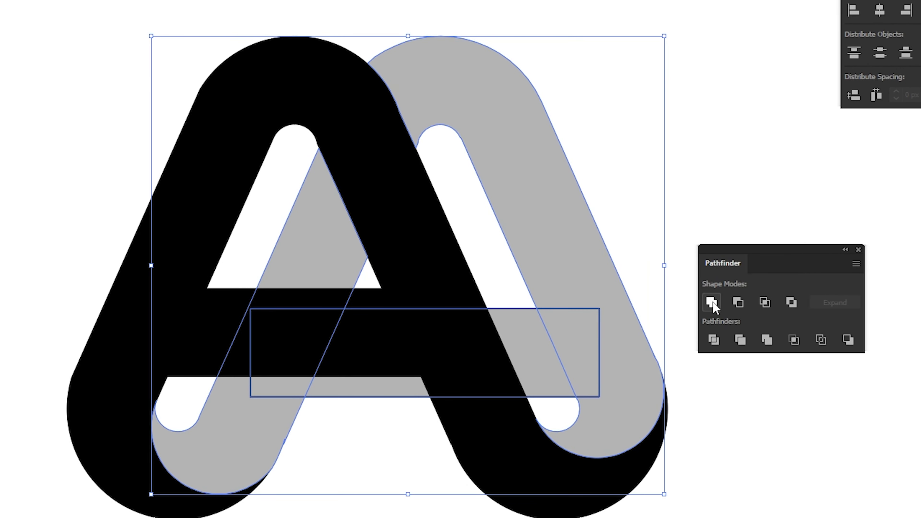
click(712, 304)
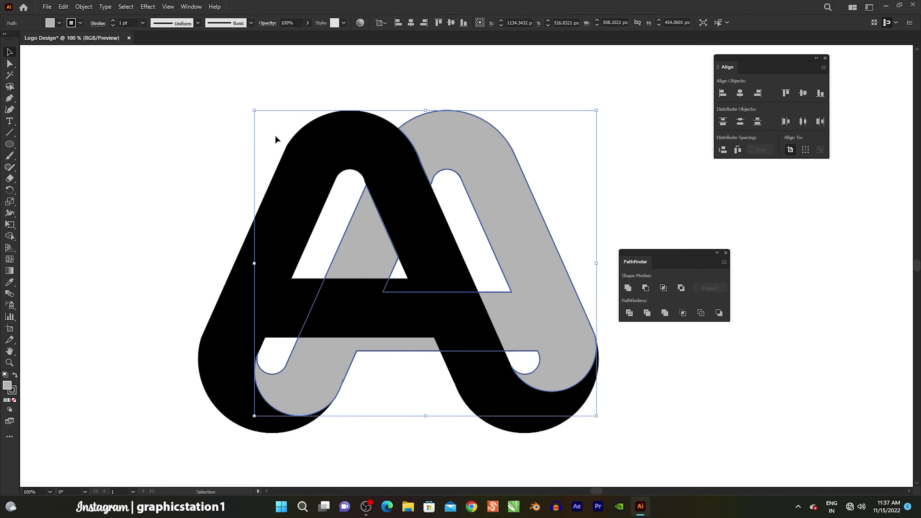
click(229, 152)
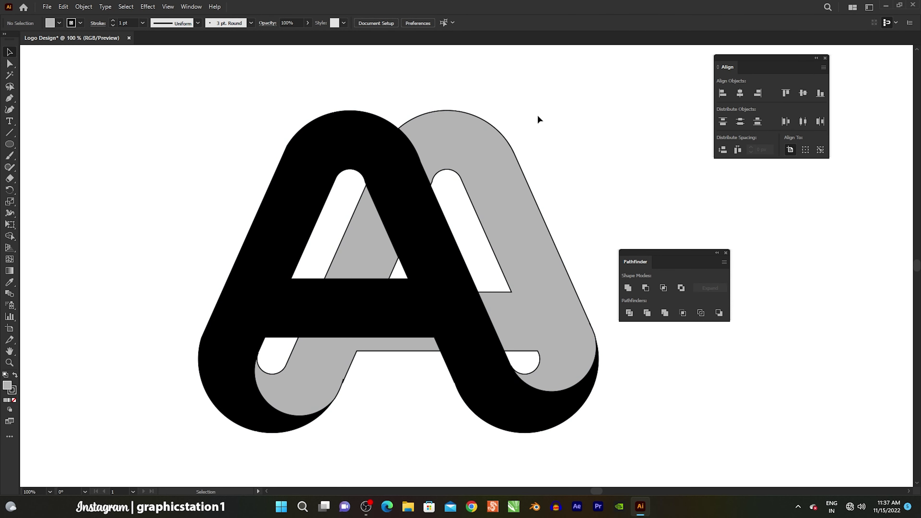
Set the stroke of both A shapes to None
drag(535, 115, 339, 244)
click(78, 25)
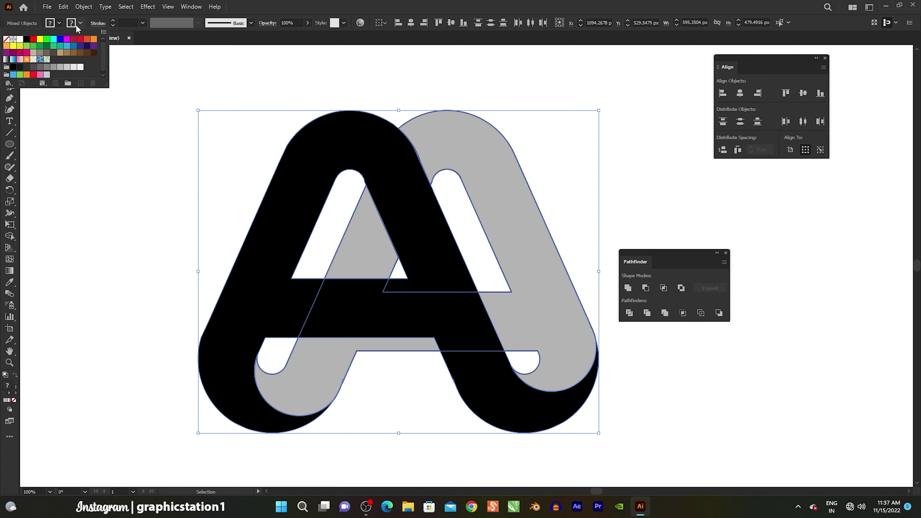
click(9, 38)
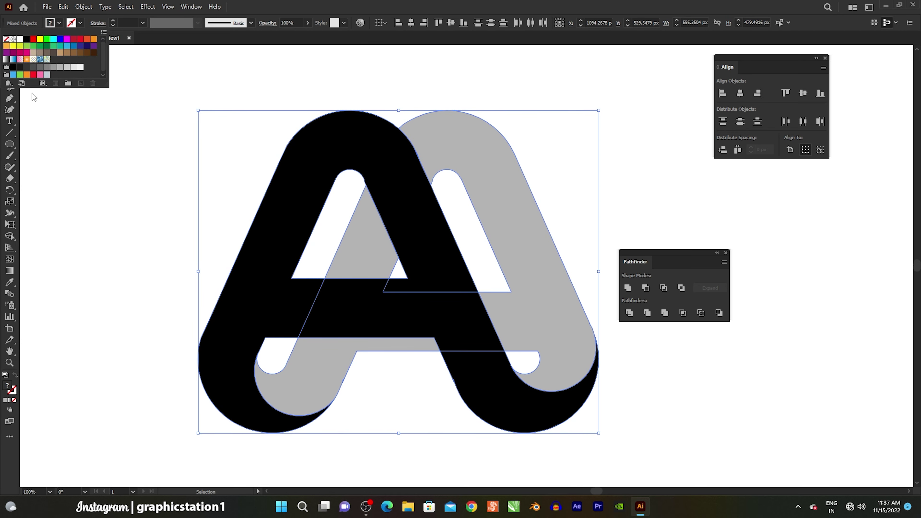
click(67, 157)
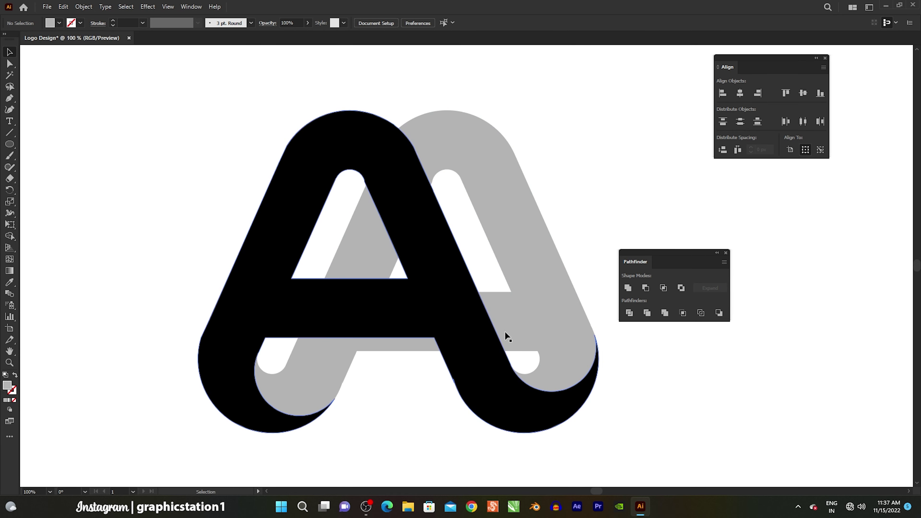
drag(662, 251, 777, 194)
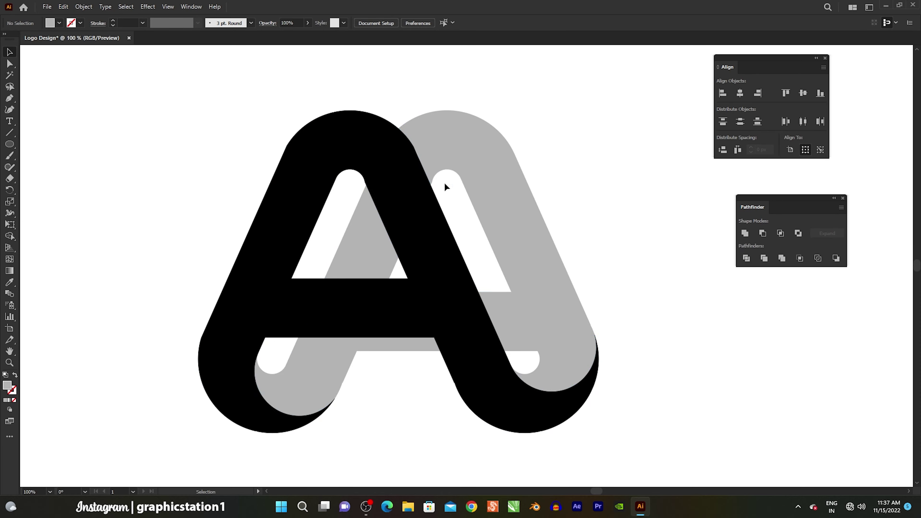
click(393, 164)
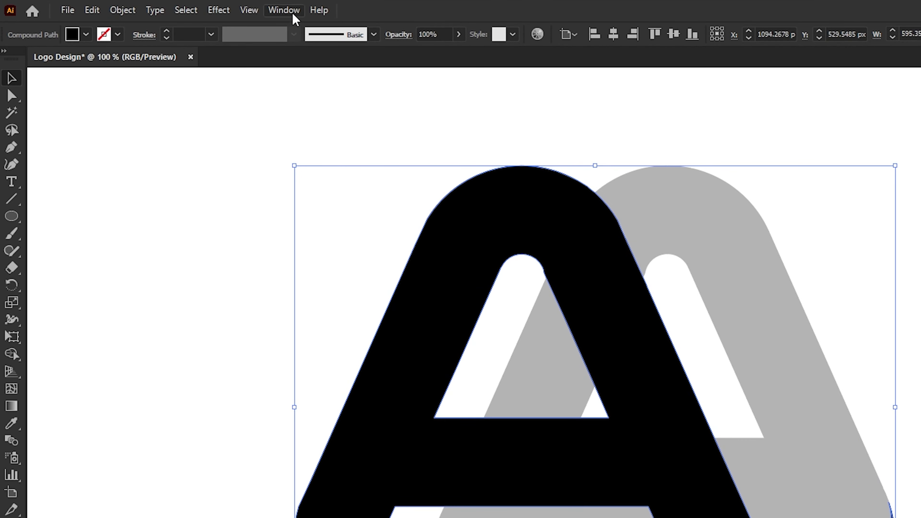
Apply the White, Black gradient to the front A, recoloured cyan to navy
click(194, 7)
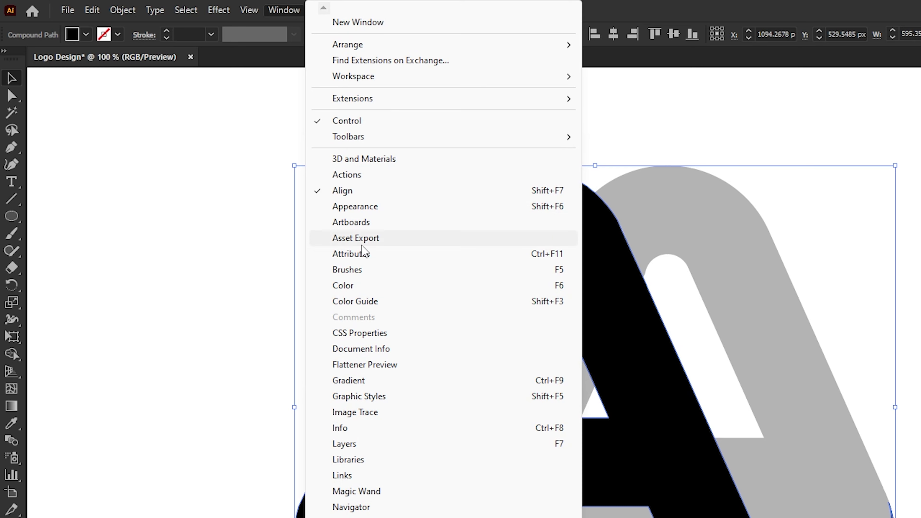
click(404, 379)
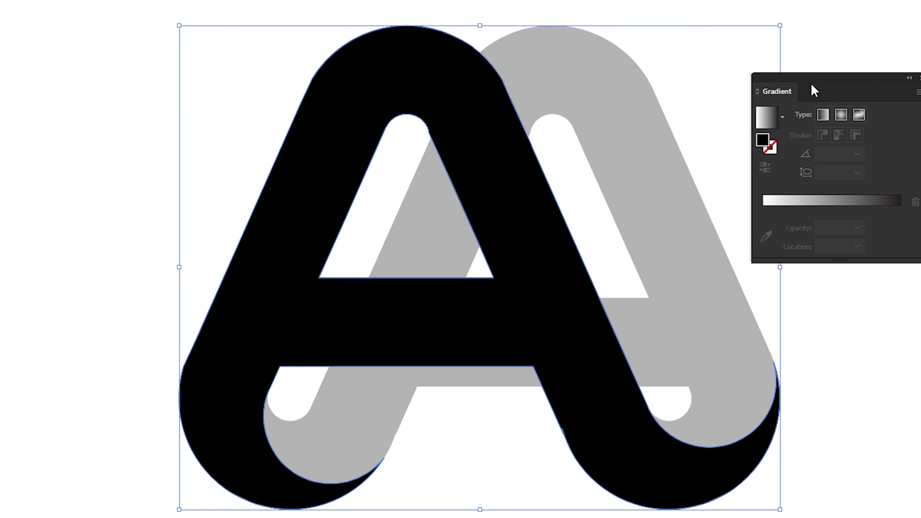
click(745, 96)
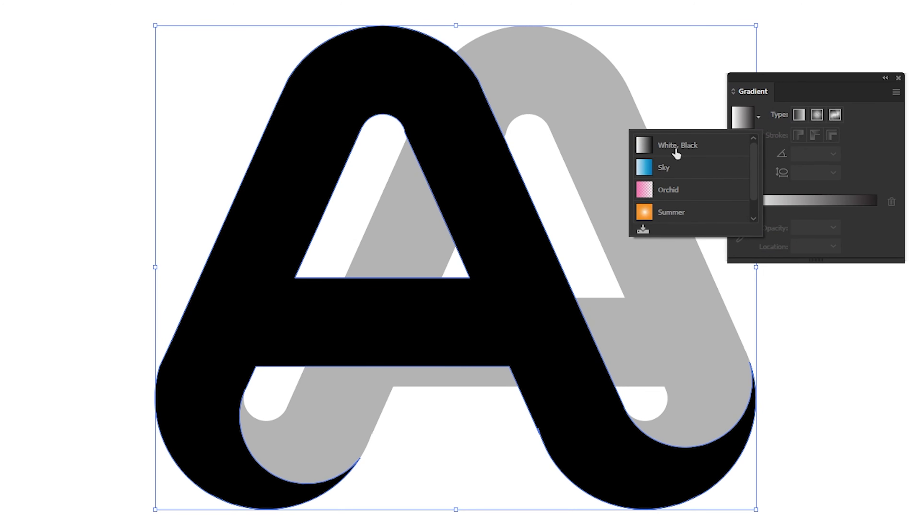
click(676, 149)
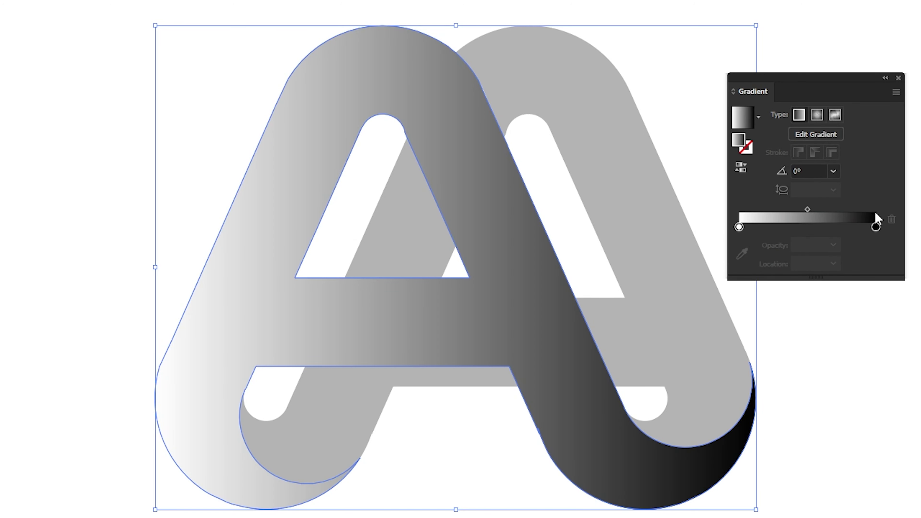
double_click(875, 228)
click(792, 282)
drag(760, 271, 739, 227)
key(Escape)
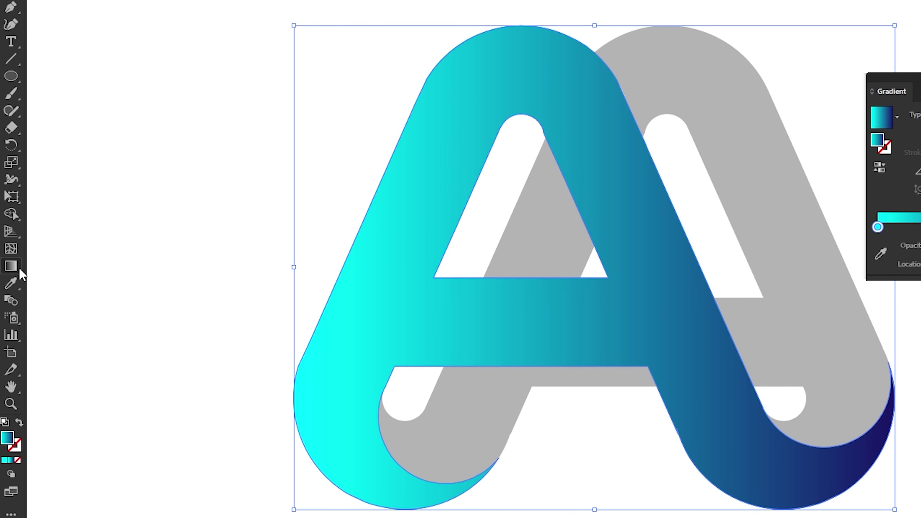
Drag the gradient vertically so cyan sits at the top and navy at the bottom
click(11, 266)
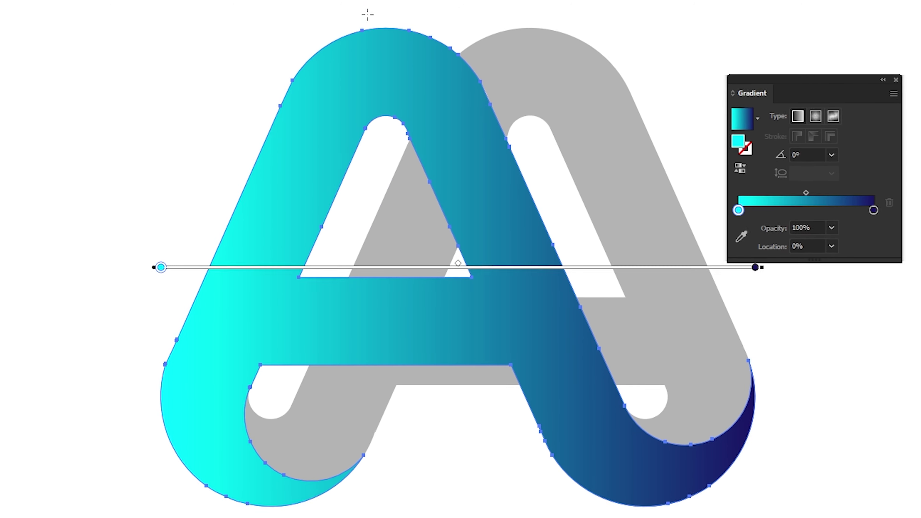
drag(379, 27, 367, 508)
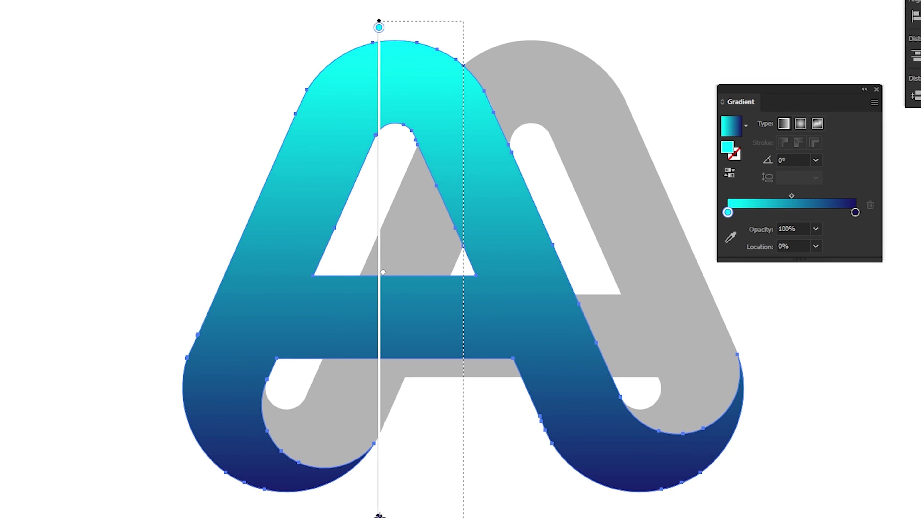
drag(378, 514, 463, 515)
drag(466, 29, 463, 82)
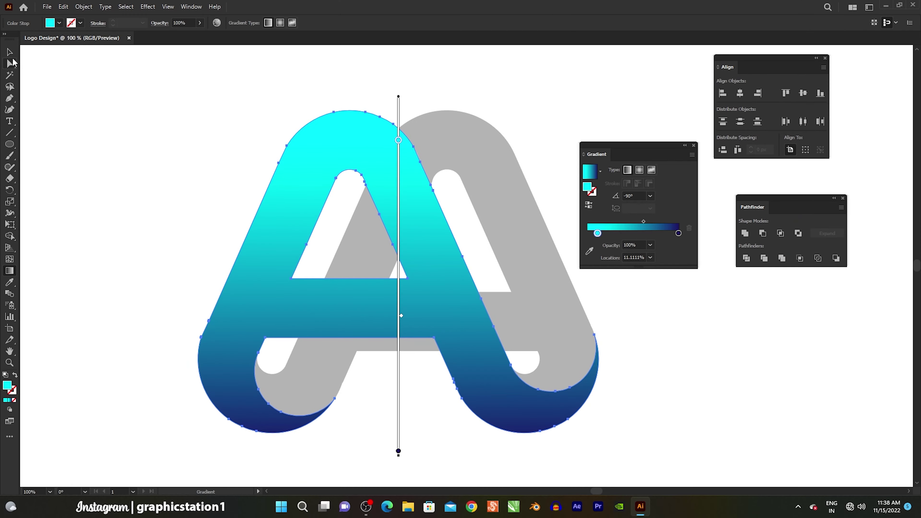
Apply the White, Black gradient preset to the gray back band
key(v)
click(64, 111)
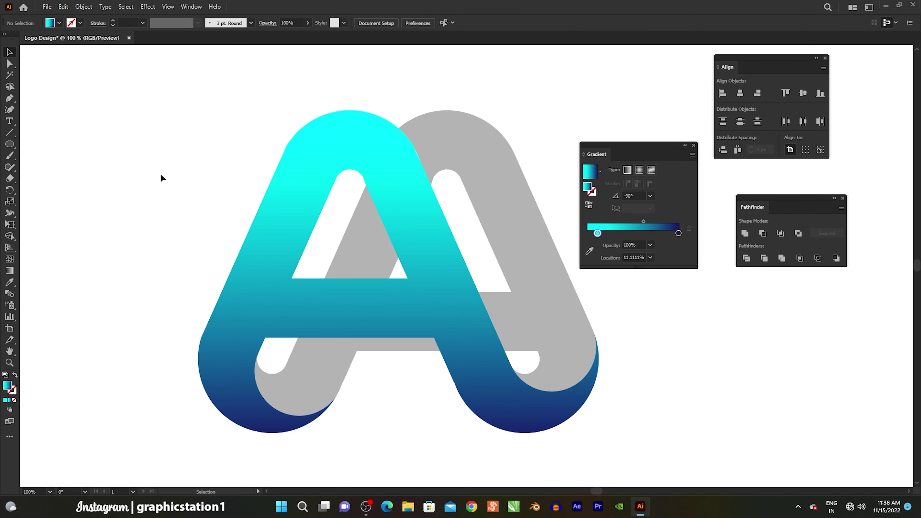
click(481, 177)
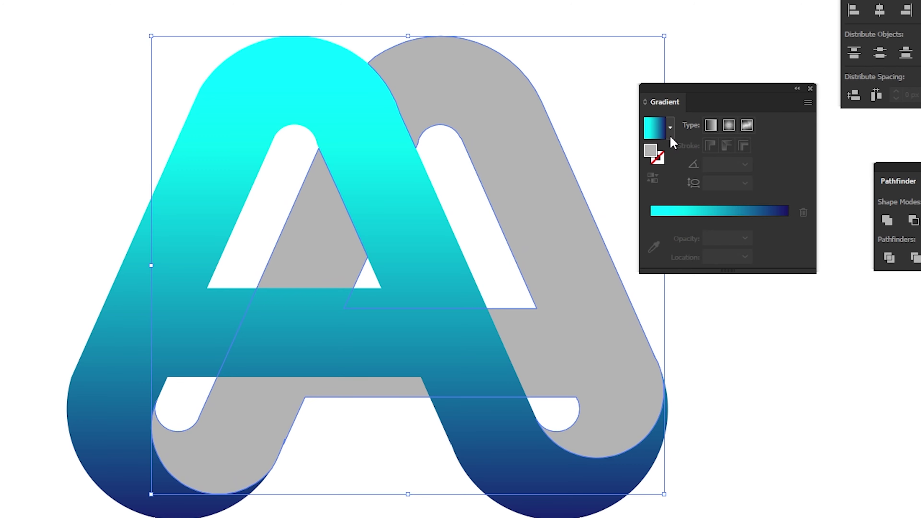
click(600, 171)
scroll(626, 174, up, 1)
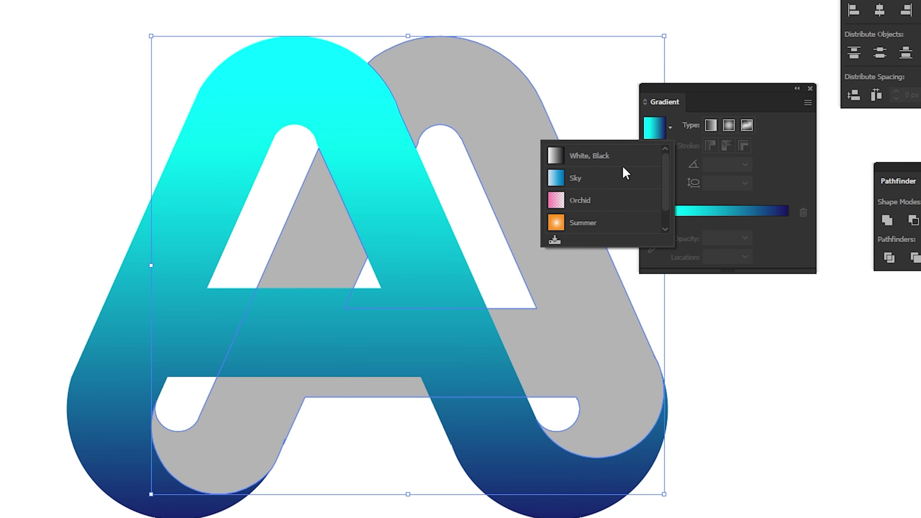
click(602, 160)
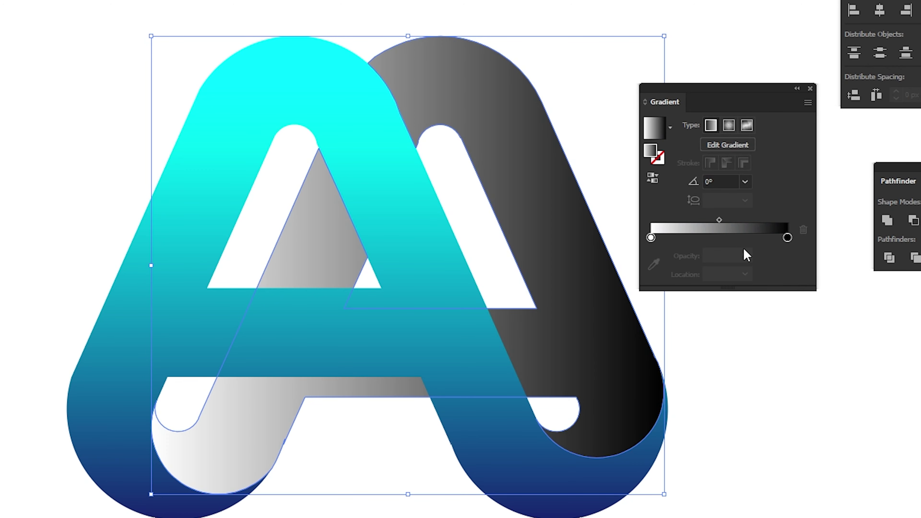
Recolour the gradient stops to mid-gray and light gray
double_click(787, 238)
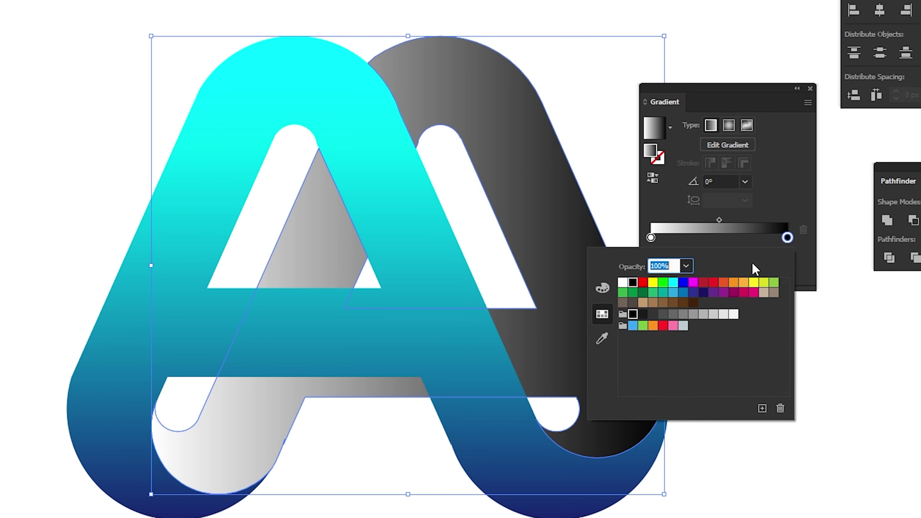
click(683, 314)
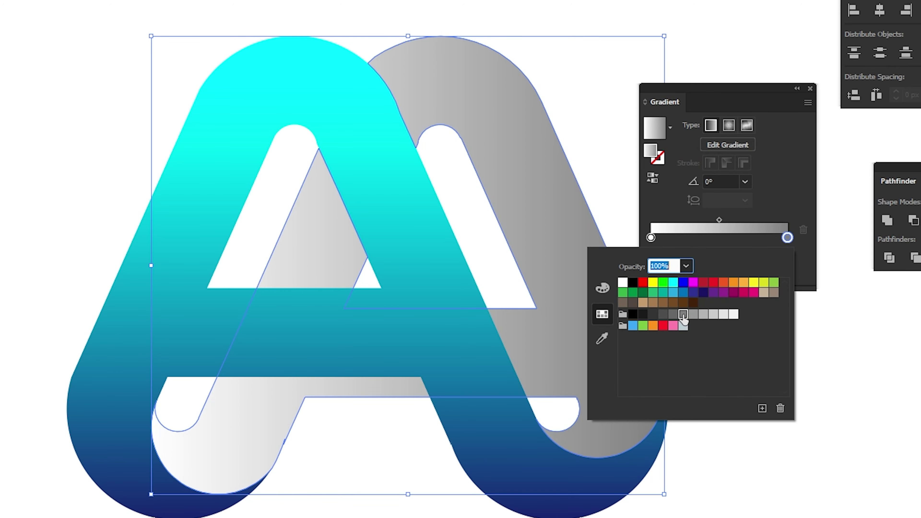
double_click(651, 238)
click(713, 314)
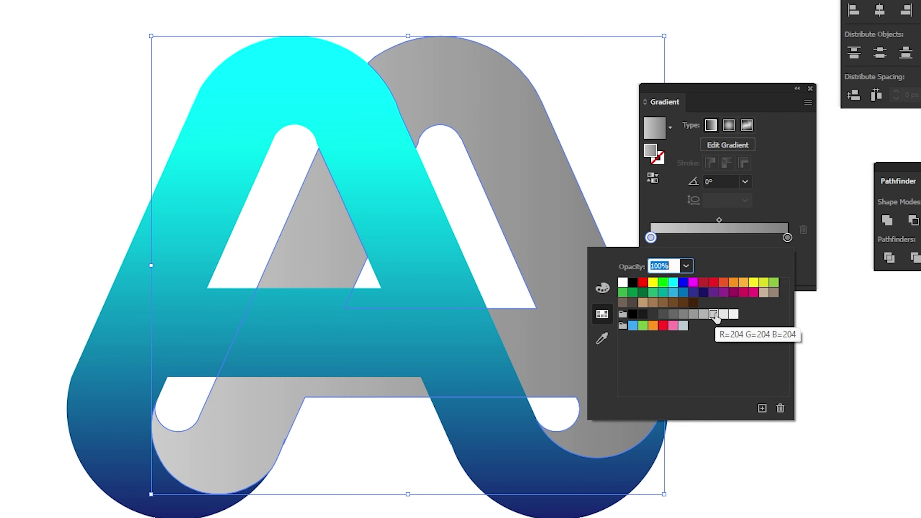
click(603, 191)
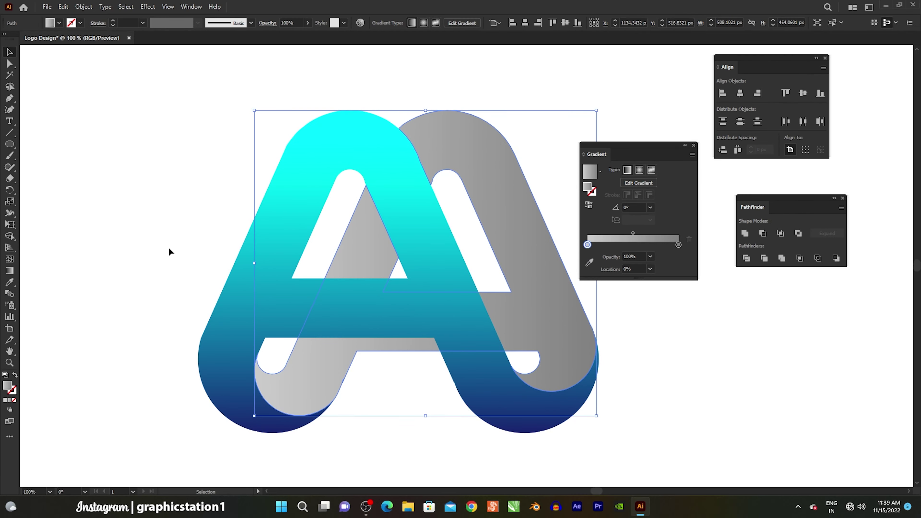
Run the gray gradient vertically at 90°, darker at top, lighter toward the bottom
click(15, 272)
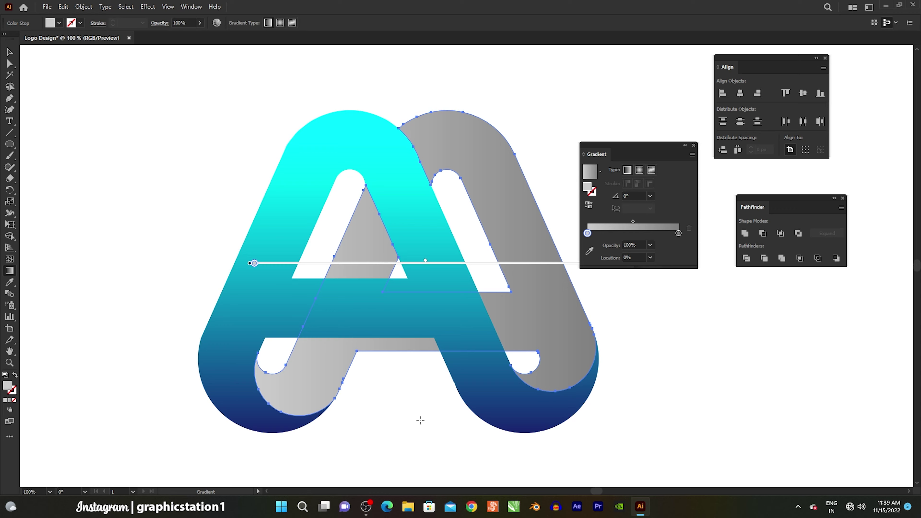
mouse_move(427, 433)
mouse_down()
mouse_move(411, 121)
mouse_move(426, 103)
mouse_up()
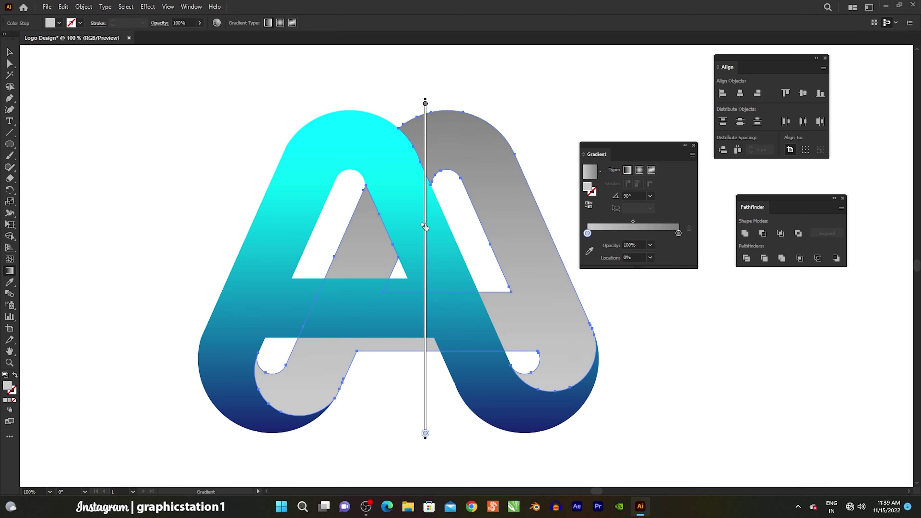
drag(424, 233, 423, 230)
drag(425, 105, 425, 112)
key(v)
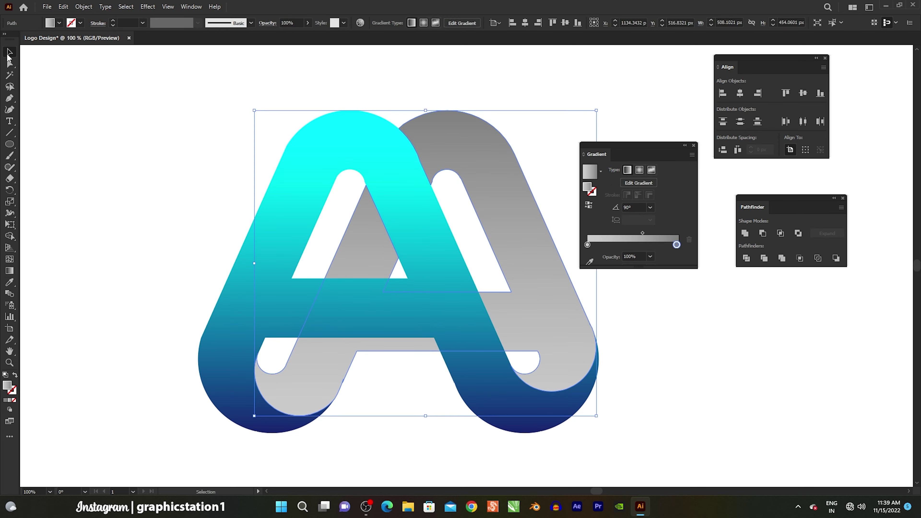
click(127, 114)
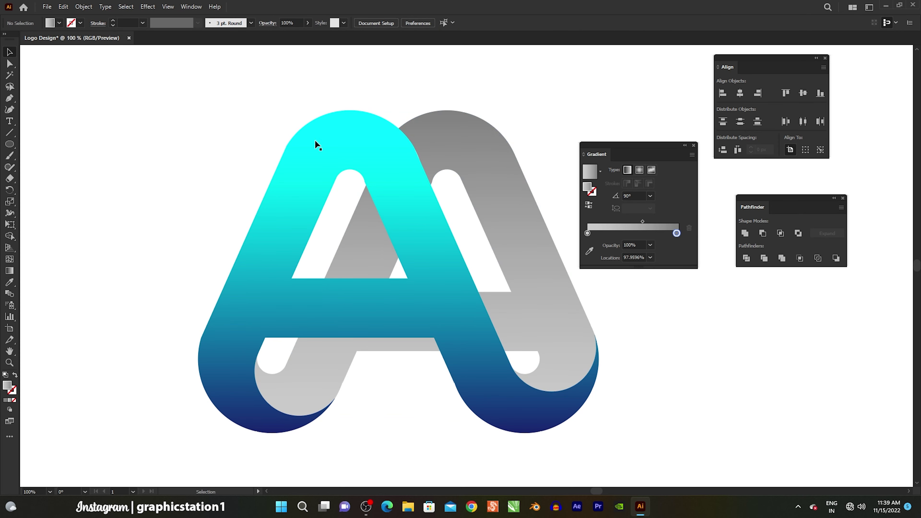
Close the Gradient panel and pan the canvas to recentre the logo
click(693, 146)
drag(618, 196, 663, 184)
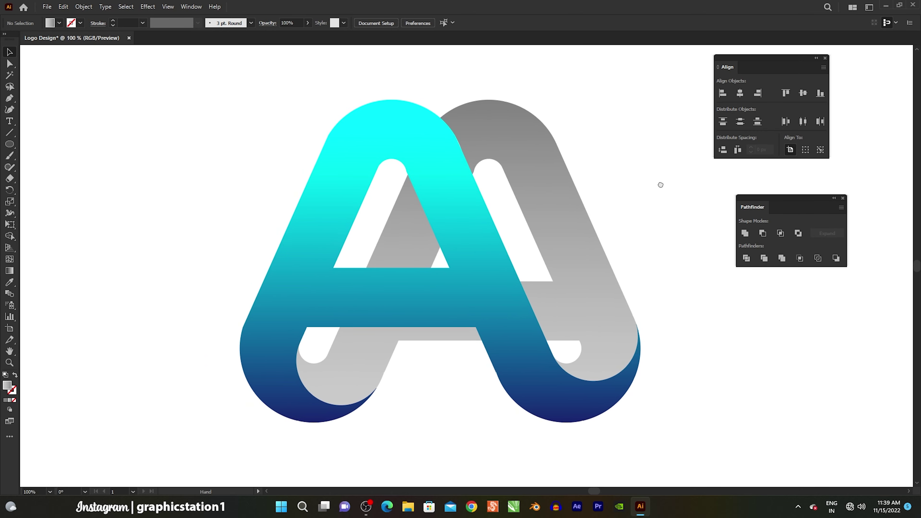